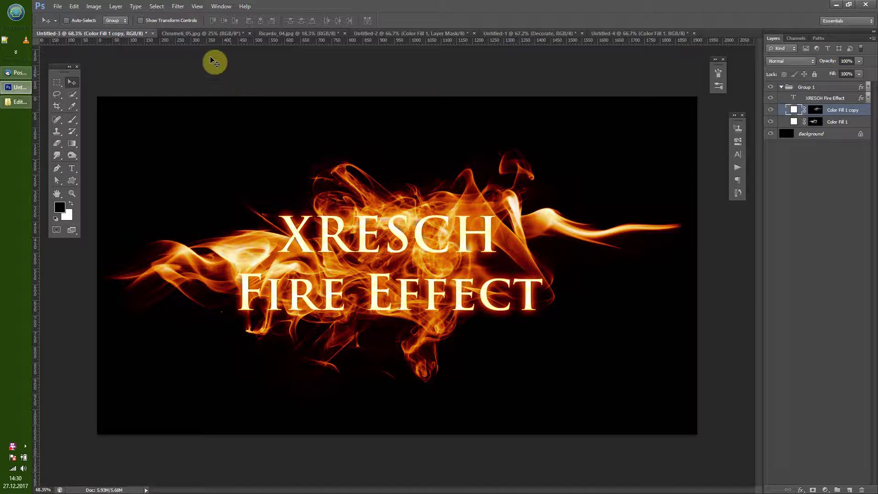
Switch to Chrumeli_05.jpg and drag DSC04277.jpg from the Edited folder onto its canvas
click(197, 34)
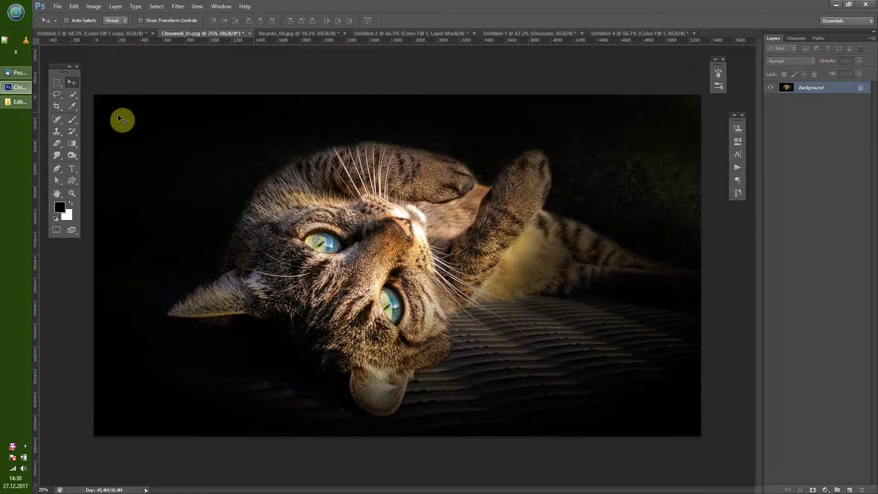
click(16, 101)
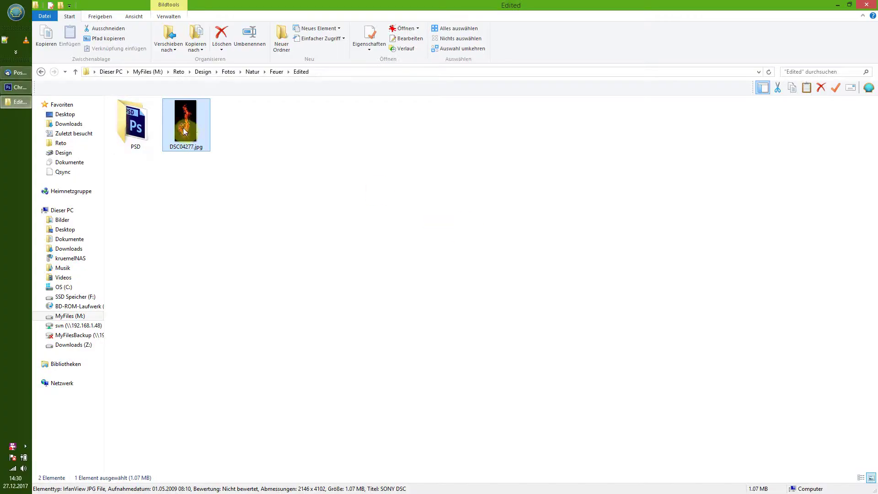
drag(185, 131, 447, 294)
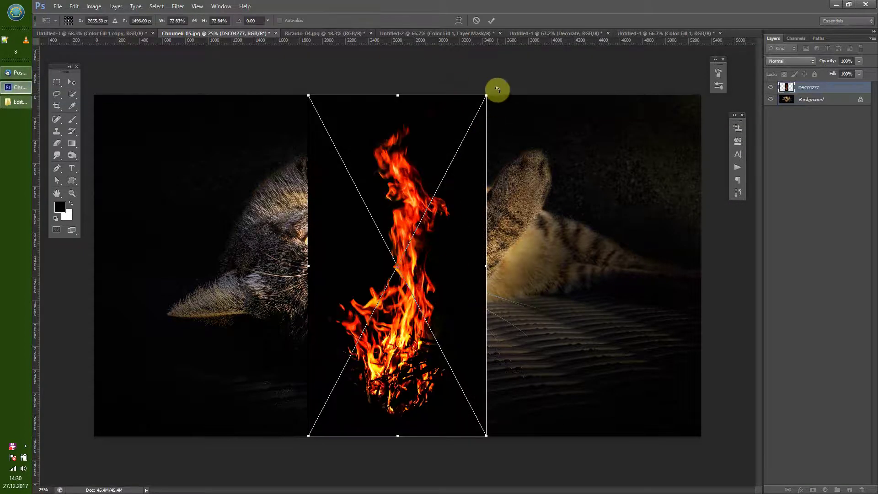
Rotate the fire photo and shrink it to about half size over the cat's paw
drag(497, 90, 592, 180)
drag(360, 339, 519, 272)
drag(529, 392, 492, 286)
drag(499, 151, 472, 143)
drag(493, 284, 496, 280)
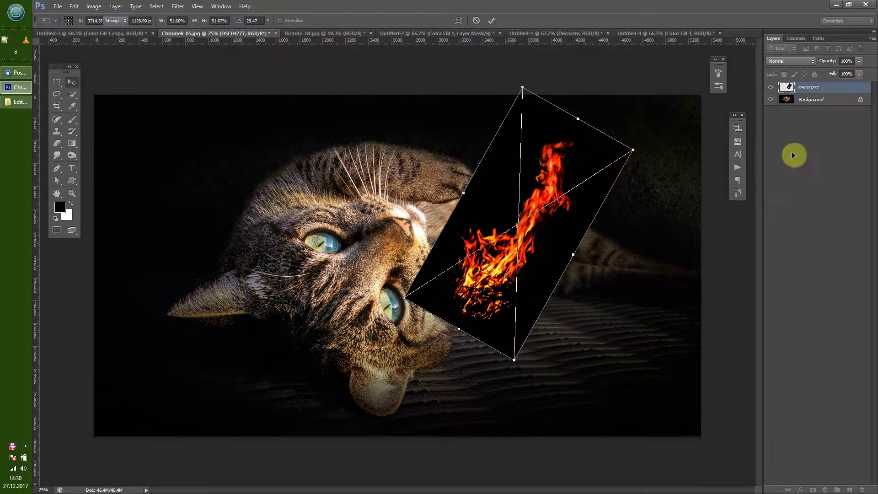
key(Return)
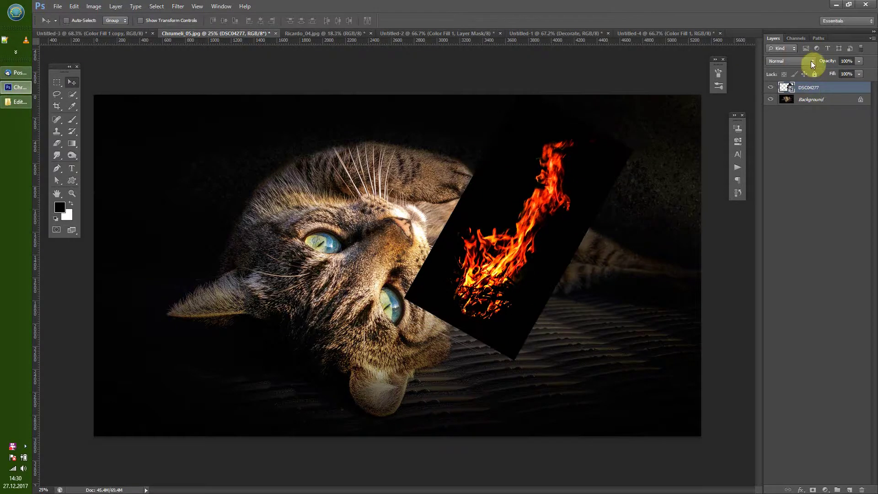
Blend the fire layer in Screen mode, nudge it into place, then delete the layer
click(811, 62)
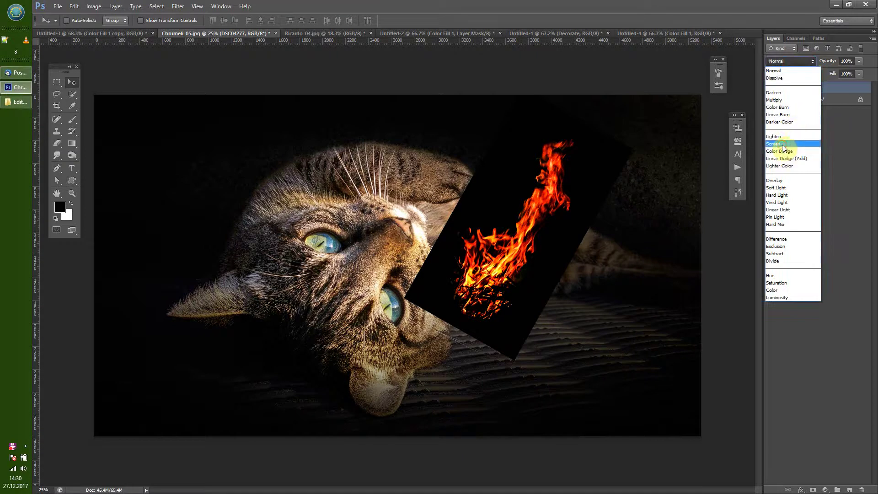
click(783, 145)
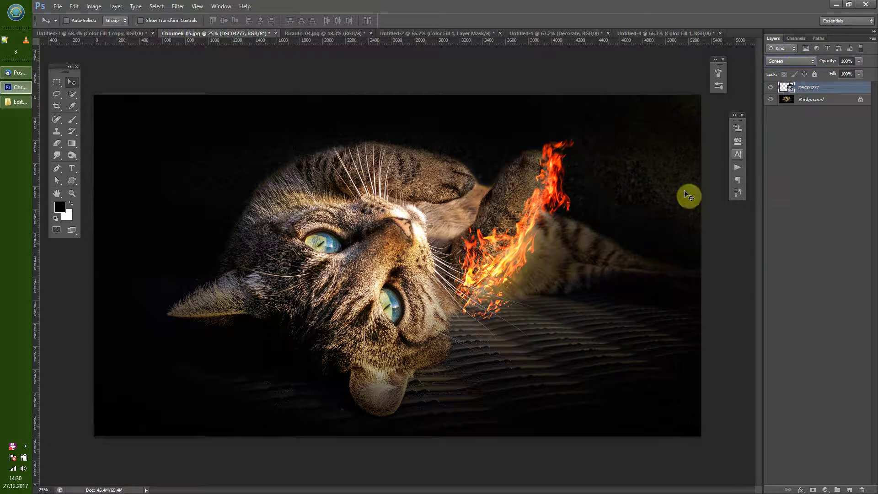
mouse_move(489, 269)
mouse_down()
mouse_move(497, 246)
mouse_move(483, 268)
mouse_up()
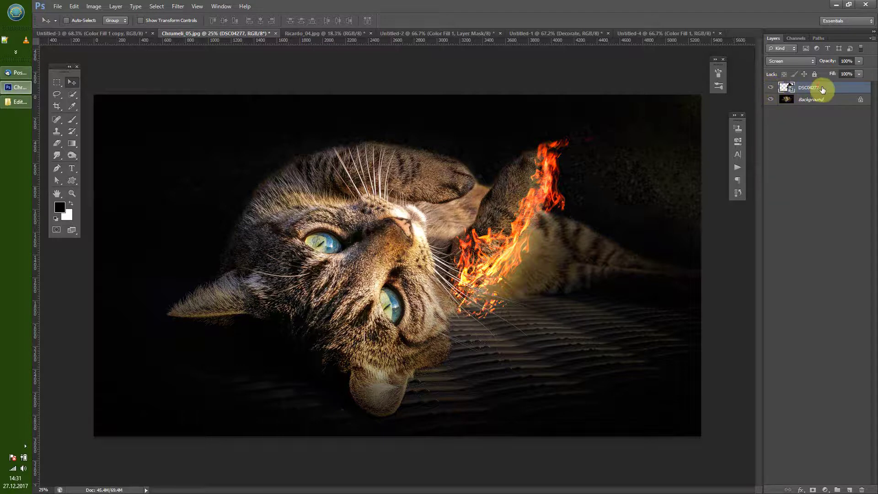
drag(822, 89, 865, 491)
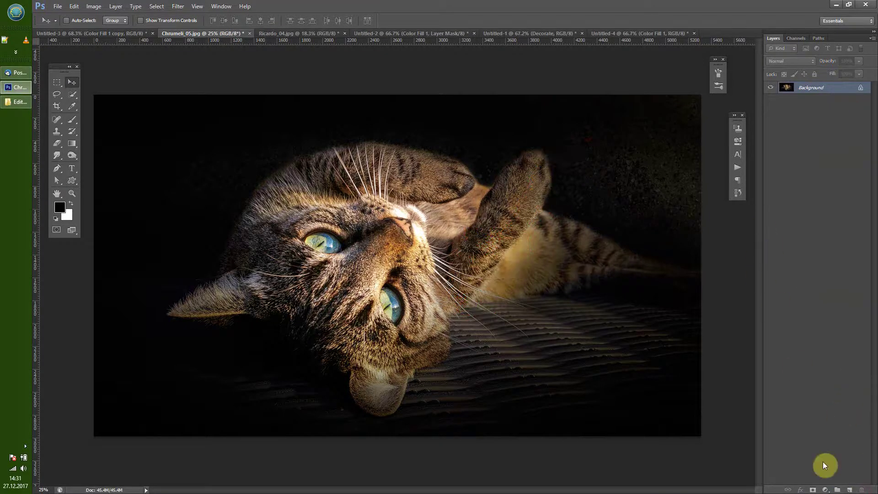
Add a white Solid Color fill layer and invert its mask to black
click(826, 490)
click(814, 289)
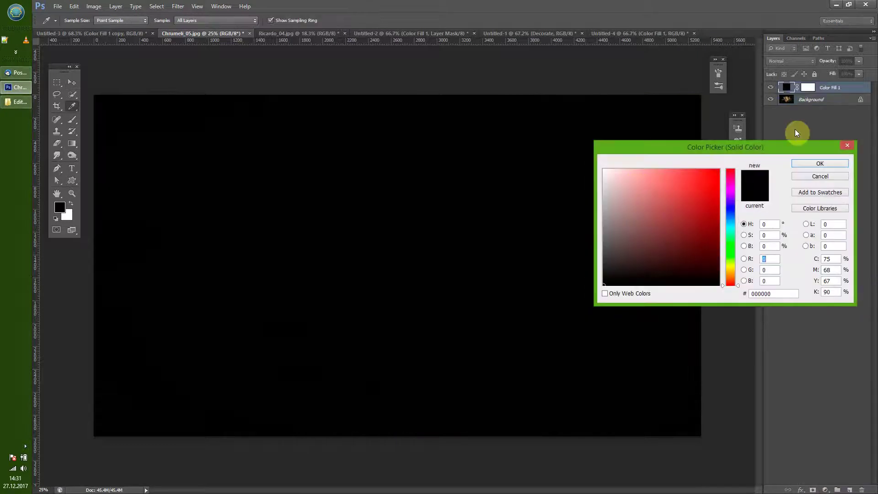
click(808, 87)
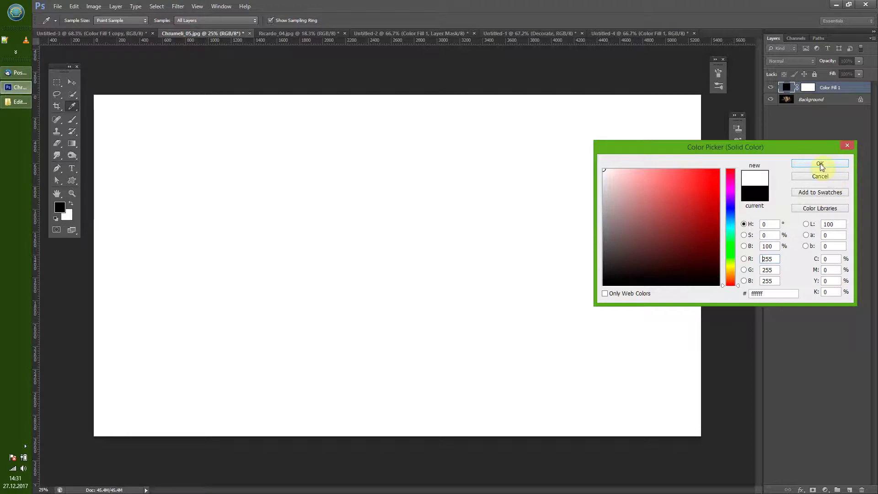
click(819, 163)
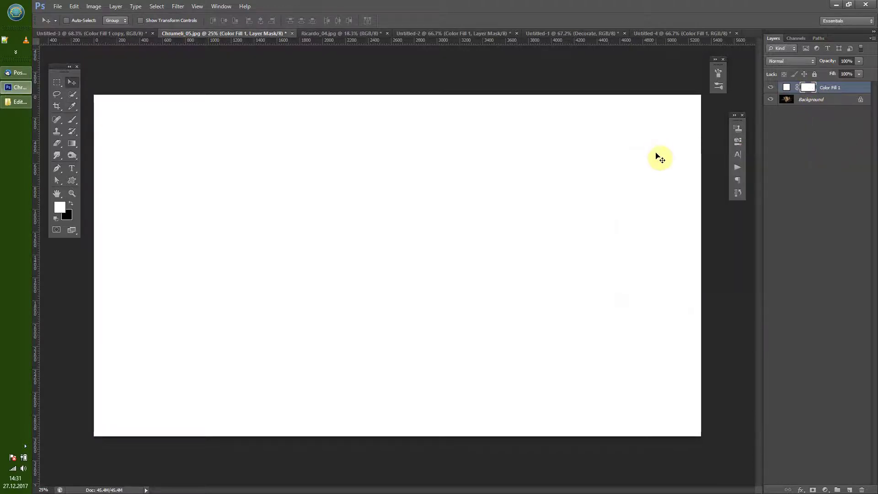
key(ctrl+i)
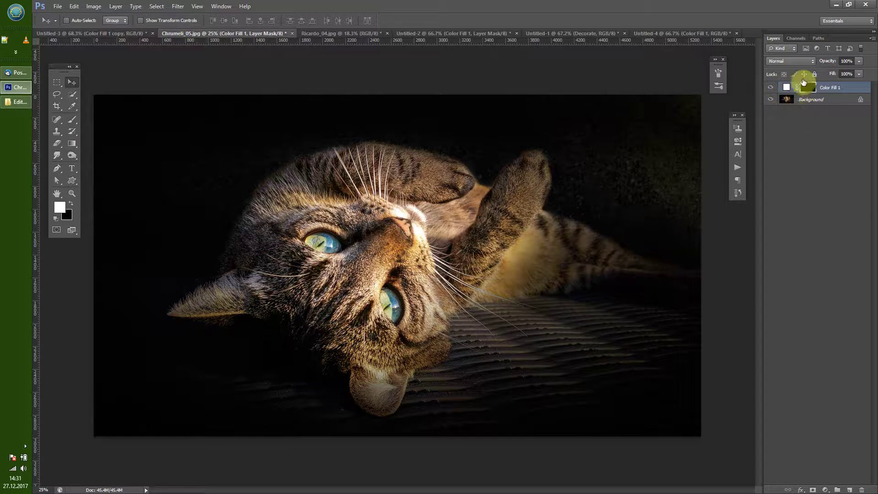
Stamp smoke brush 2143 at 2900 px onto Color Fill 1's mask over the cat's face
click(72, 119)
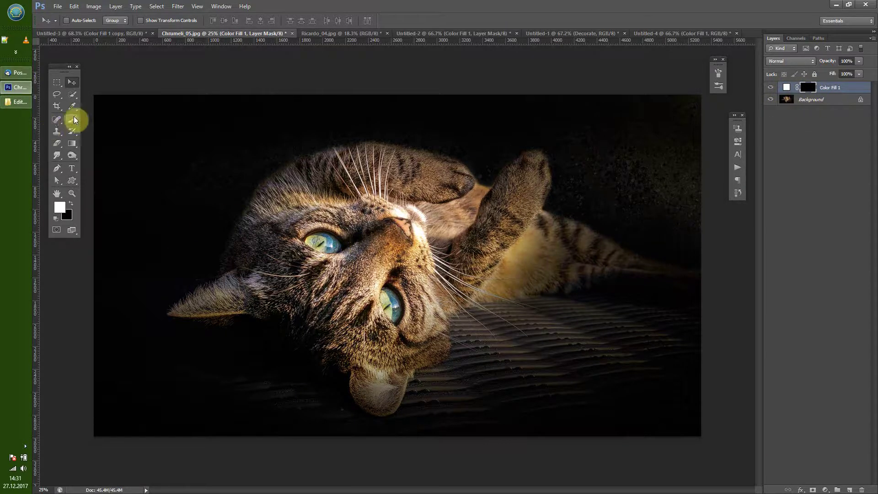
click(79, 21)
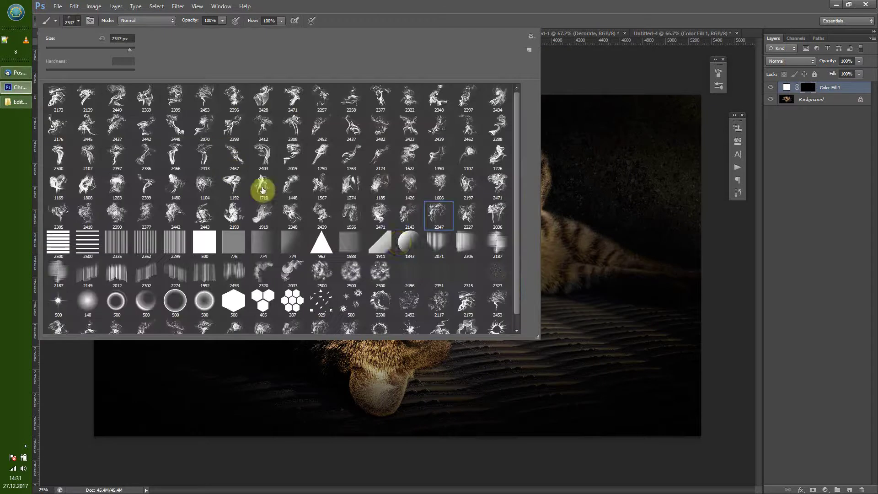
click(414, 214)
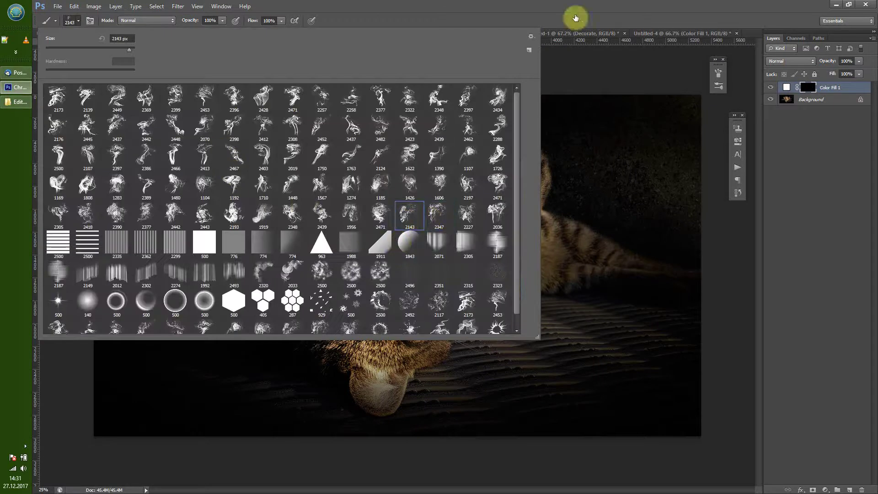
click(602, 5)
key(bracketright)
key(bracketright)
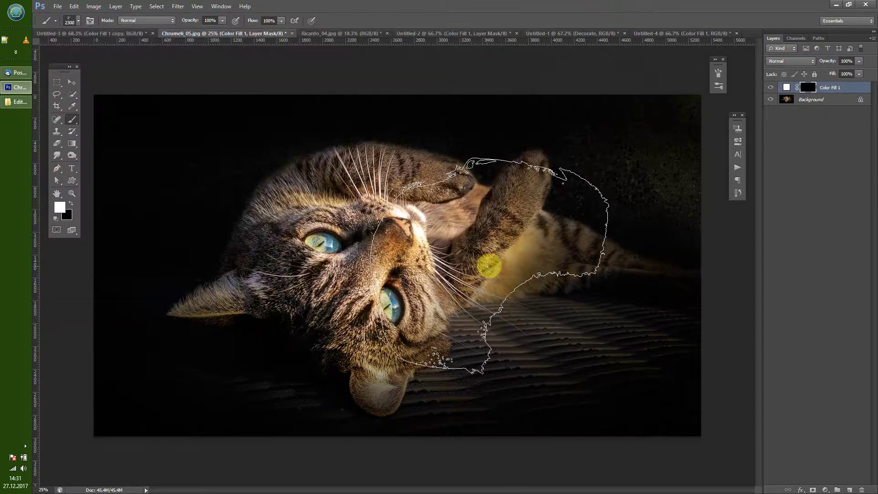
key(bracketright)
key(bracketright)
key(bracketright)
key(bracketright)
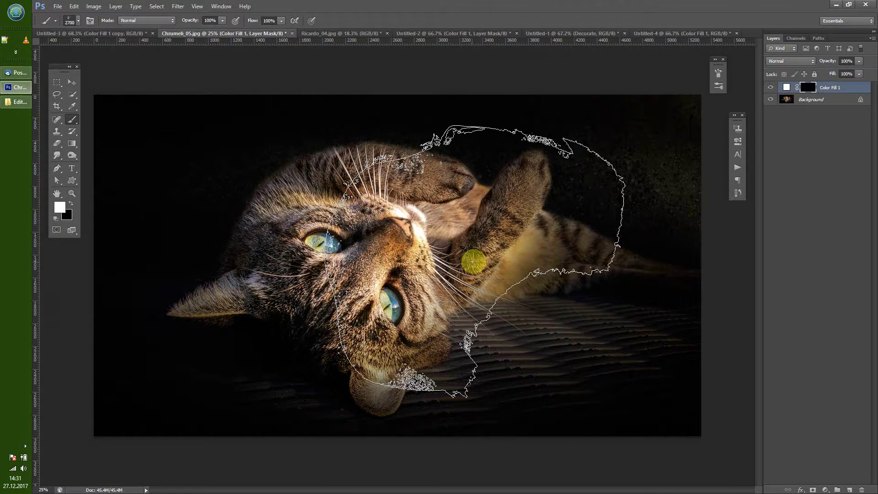
key(bracketright)
key(bracketright)
click(471, 255)
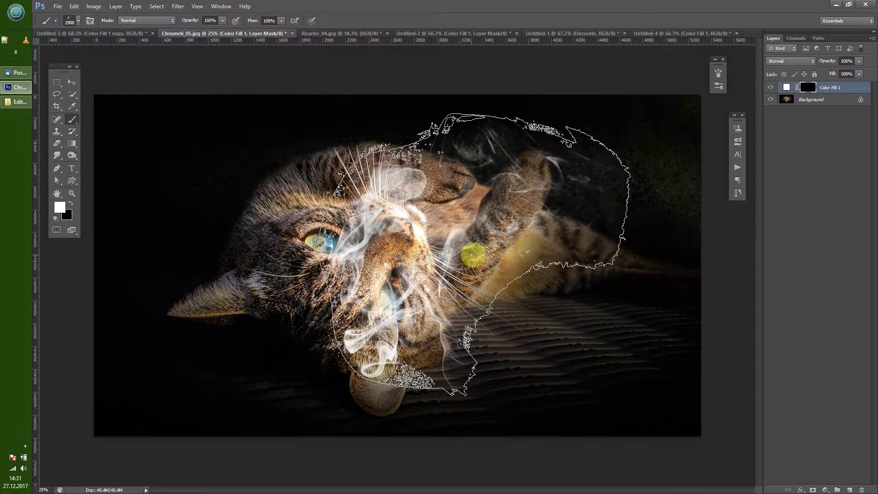
click(72, 82)
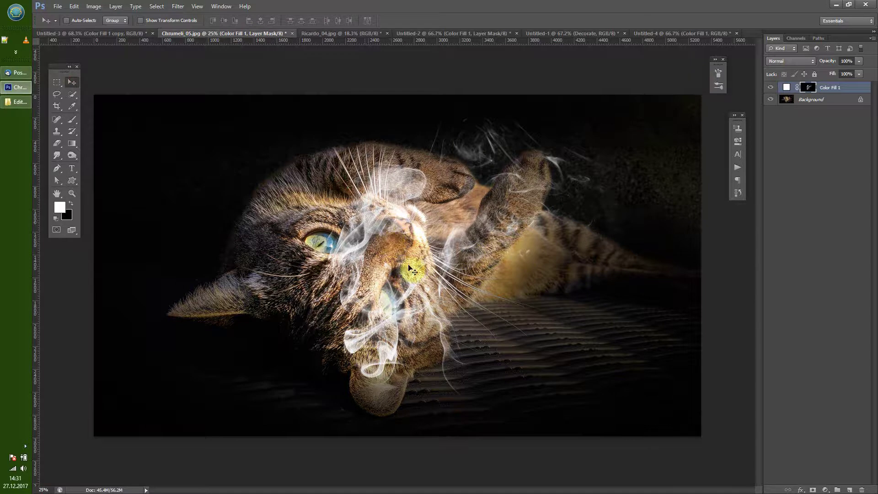
Apply the Fire_onBlack_02_sharp style preset to Color Fill 1
double_click(854, 88)
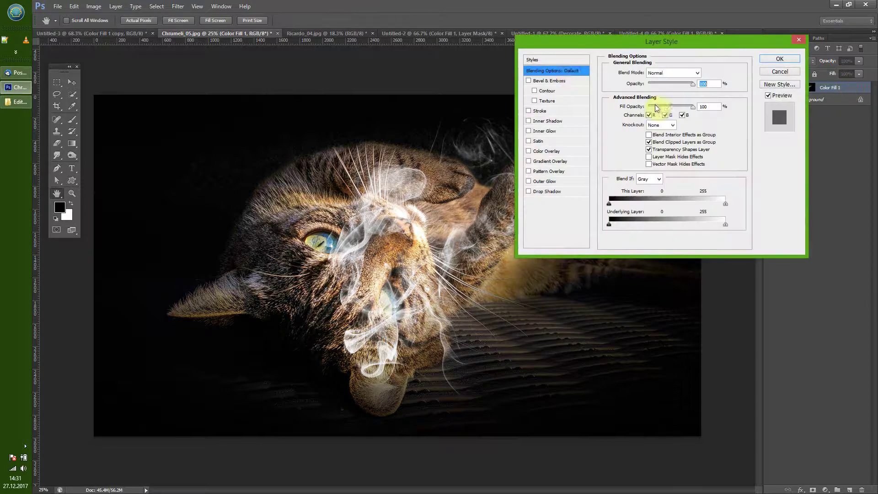
click(535, 59)
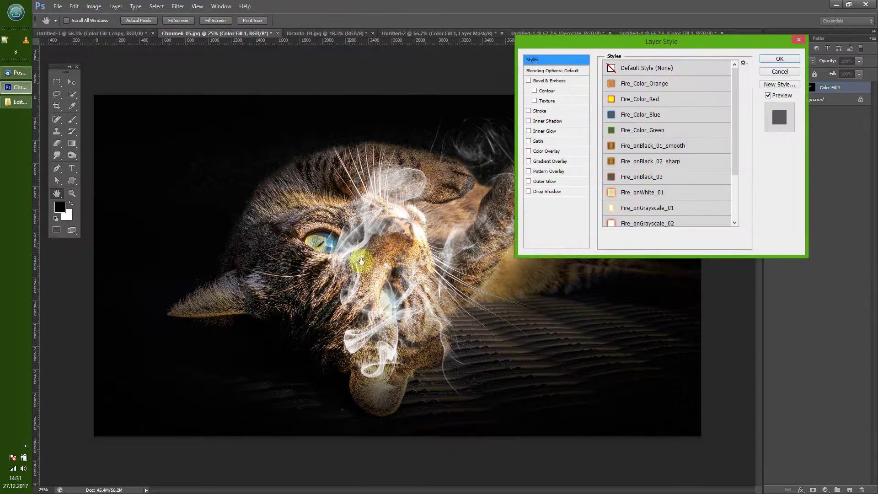
click(645, 163)
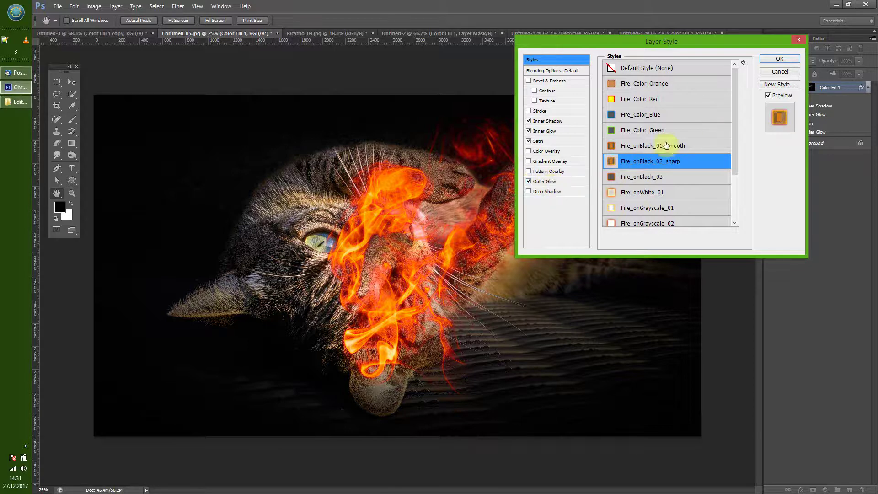
Set Outer Glow, Satin and Inner Glow sizes to 0 and Satin distance to 1, then confirm
click(546, 183)
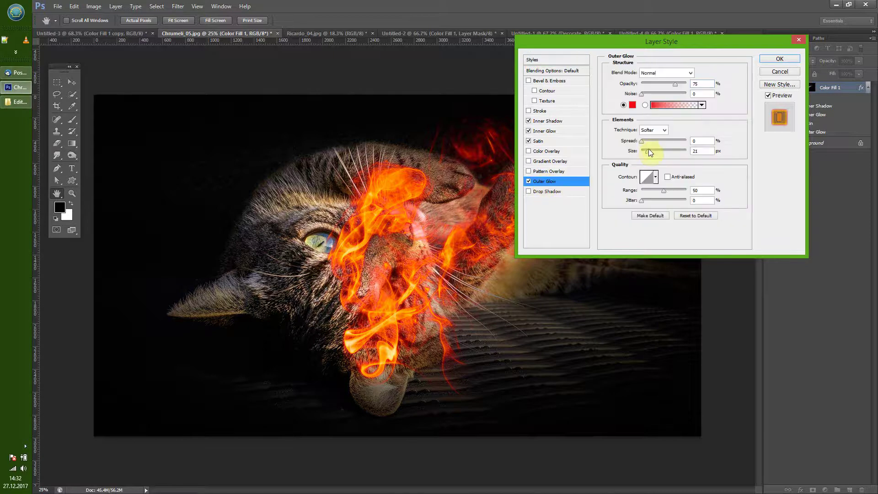
drag(647, 150, 631, 155)
click(539, 141)
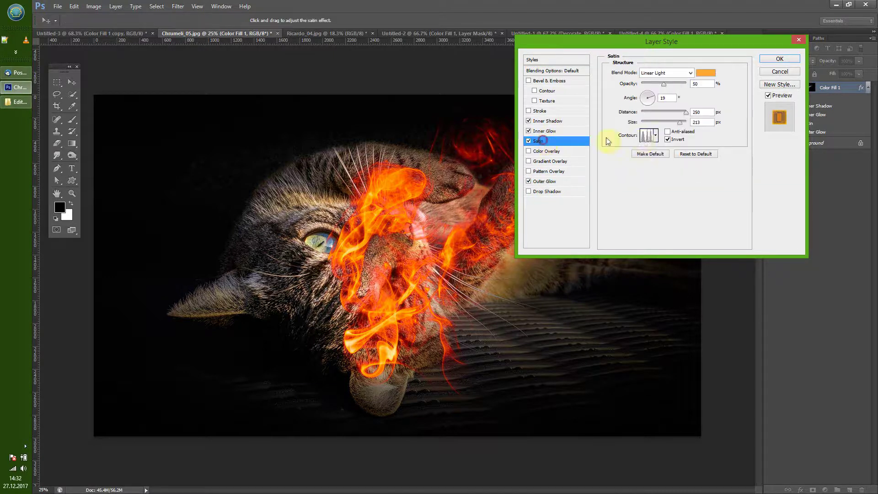
drag(681, 124, 637, 124)
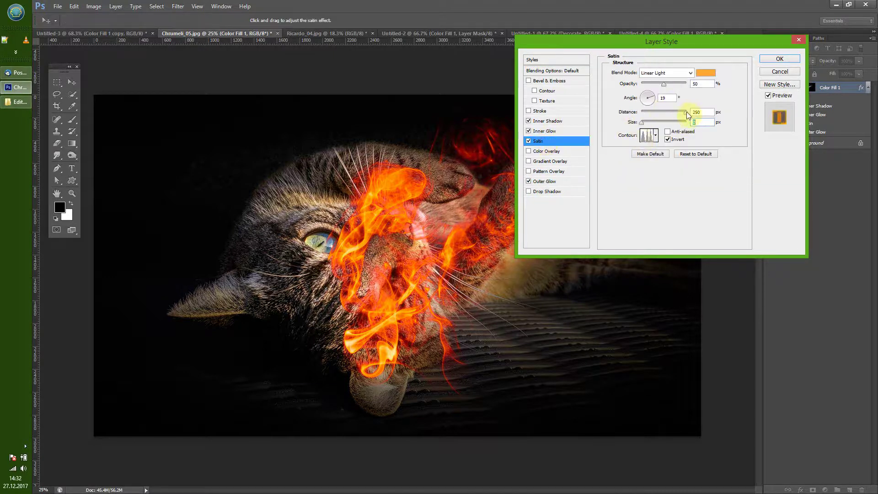
drag(687, 113, 638, 115)
click(559, 130)
drag(659, 160, 632, 164)
click(547, 121)
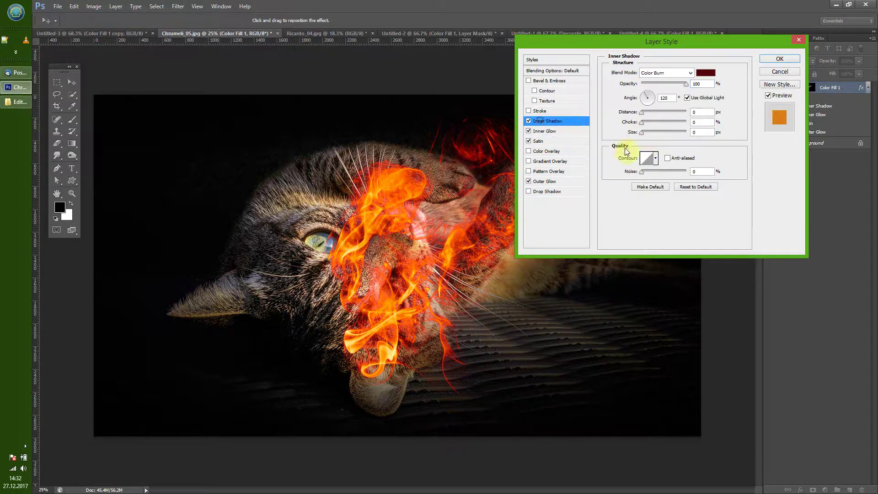
click(643, 133)
click(778, 60)
click(809, 87)
Swap foreground and background colours and reposition the flames back onto the cat's face
key(x)
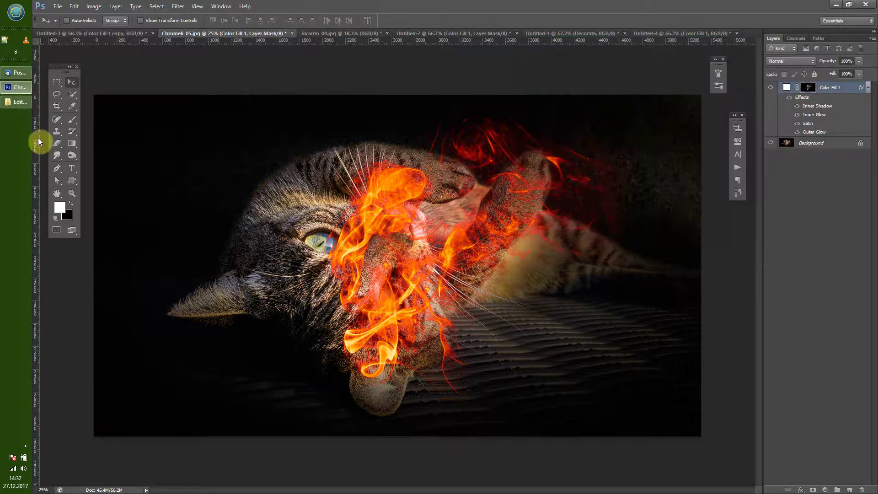
drag(366, 280, 123, 208)
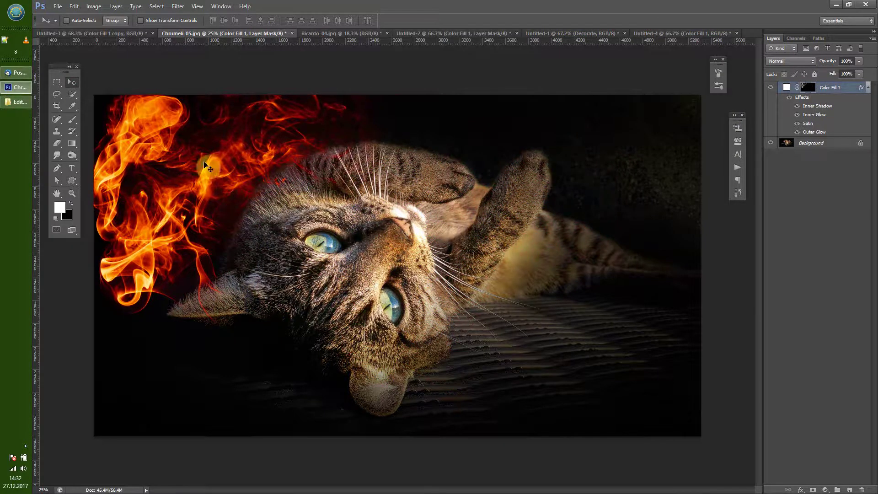
drag(155, 231, 406, 303)
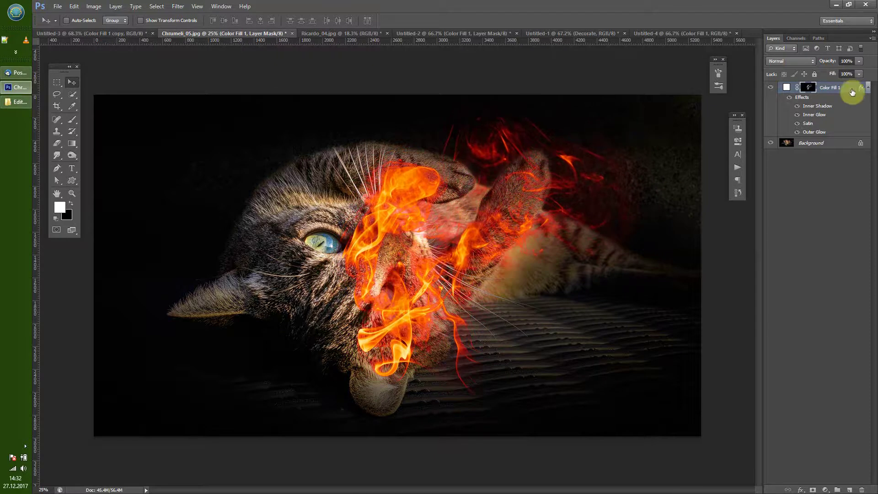
Try Overlay, compare with effects hidden, then set Color Fill 1 to Normal blending
click(804, 63)
click(783, 181)
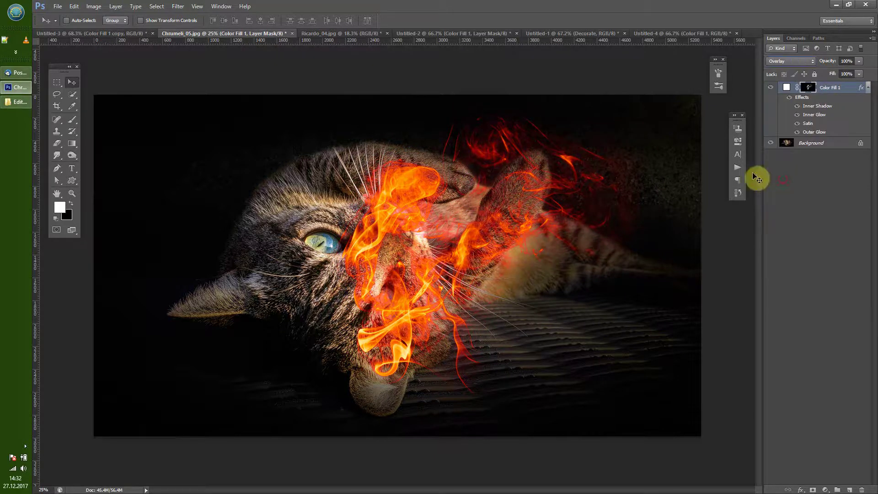
click(789, 98)
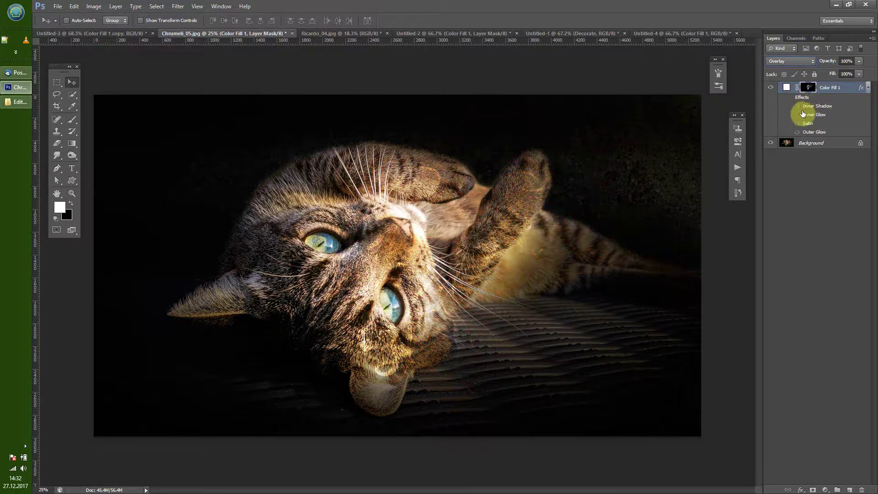
click(789, 98)
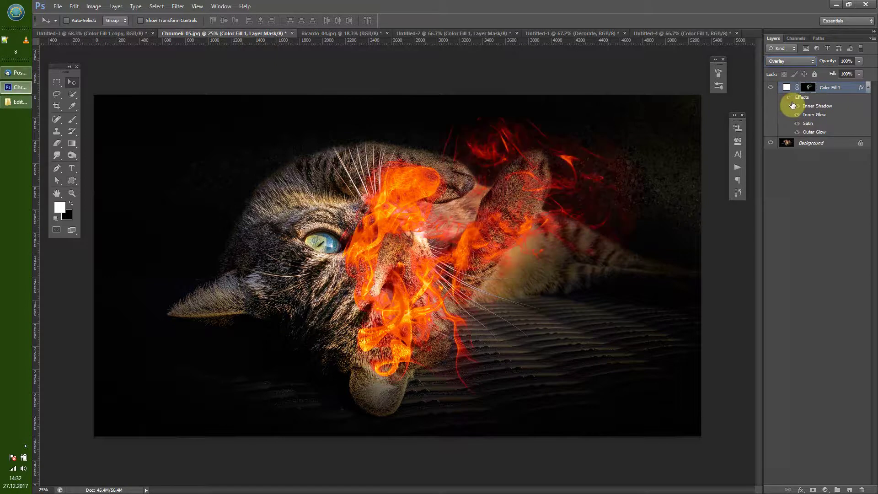
click(807, 64)
click(806, 76)
click(868, 88)
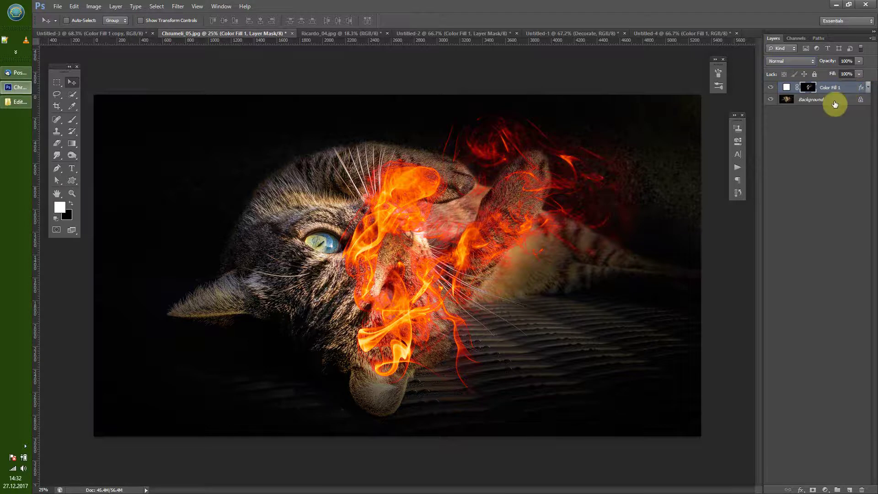
Group Color Fill 1, set the group to Screen, and move the flames down-right
key(ctrl+g)
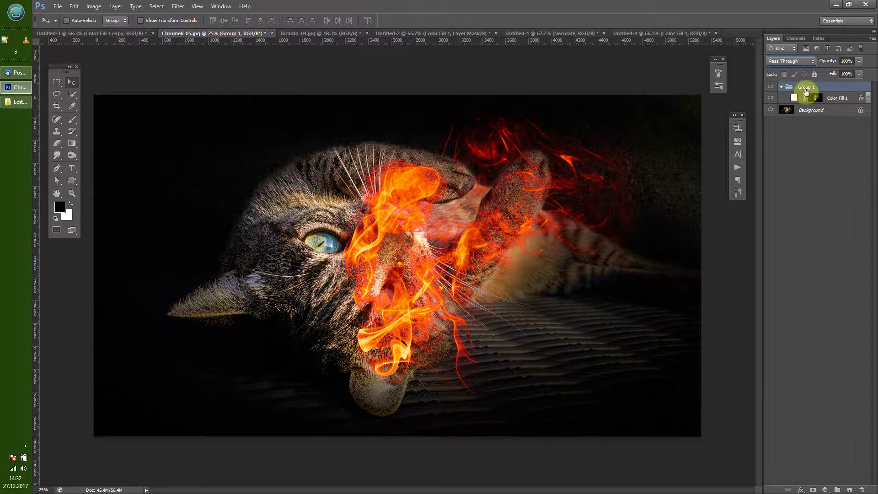
click(809, 61)
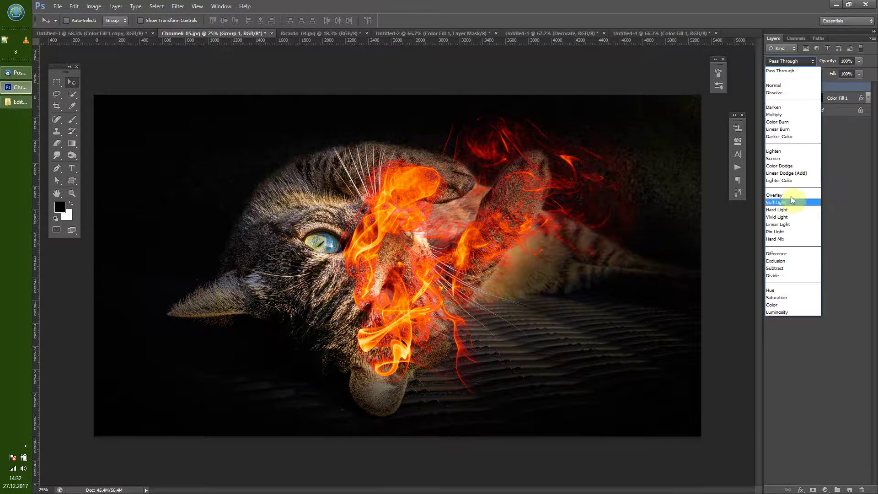
click(790, 159)
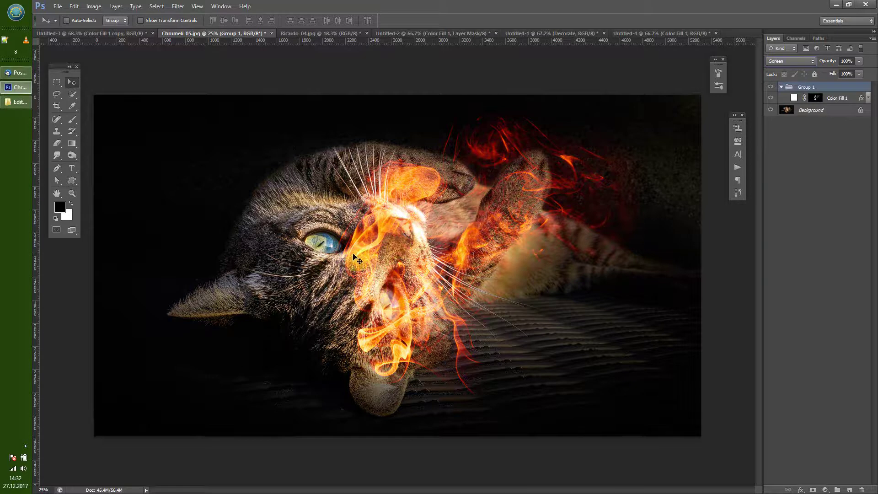
drag(355, 250, 363, 284)
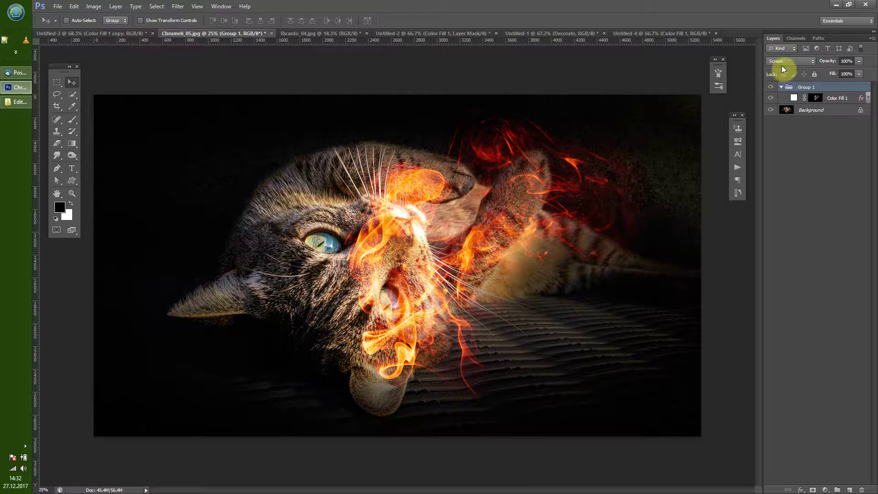
Enlarge the flame group, lower its opacity to 80%, and nudge it over the cat
key(ctrl+t)
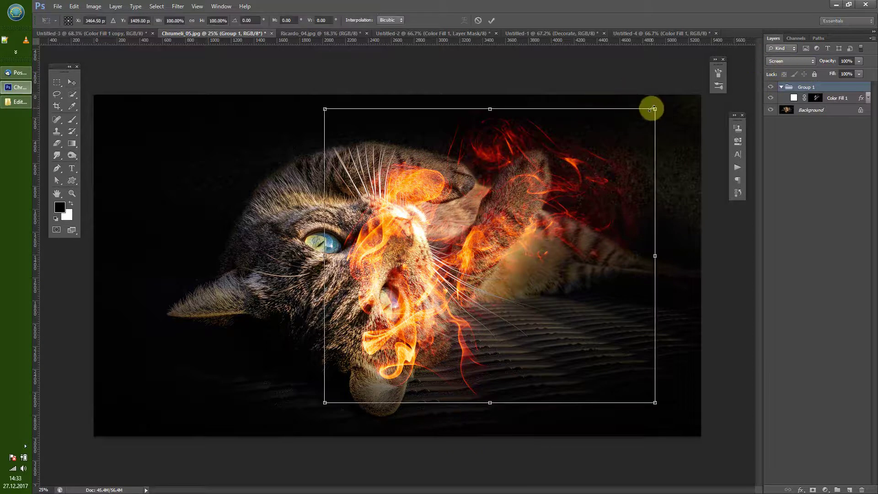
drag(653, 108, 712, 81)
drag(380, 330, 380, 337)
key(Return)
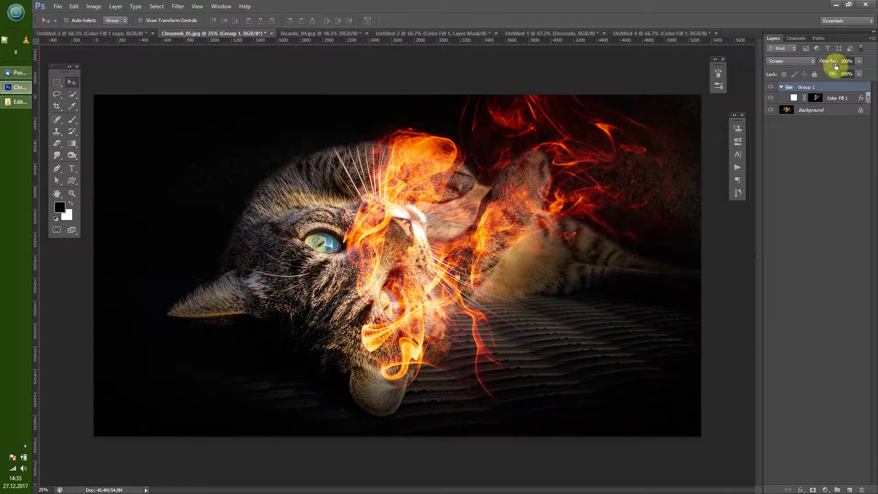
drag(836, 65, 819, 63)
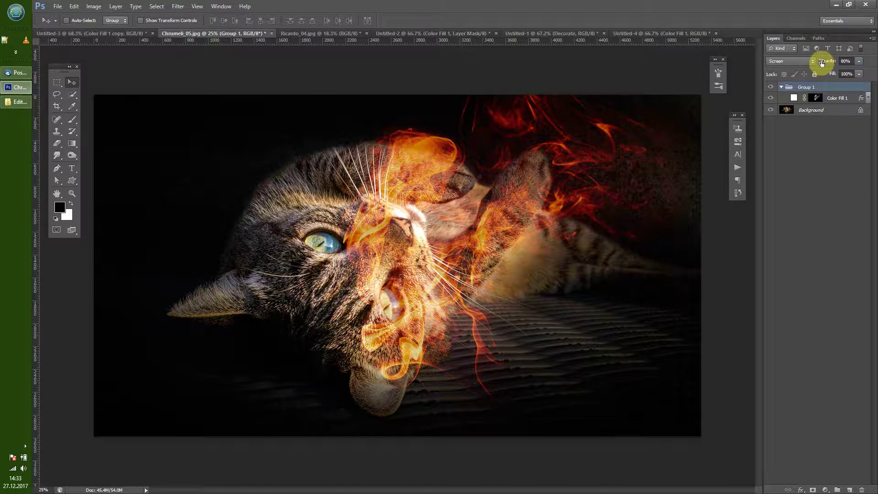
mouse_move(369, 307)
mouse_down()
mouse_move(386, 311)
mouse_move(378, 312)
mouse_up()
Paint flames over the cat's head on Color Fill 1's mask using smoke brush 2347 at 2900 px
click(72, 119)
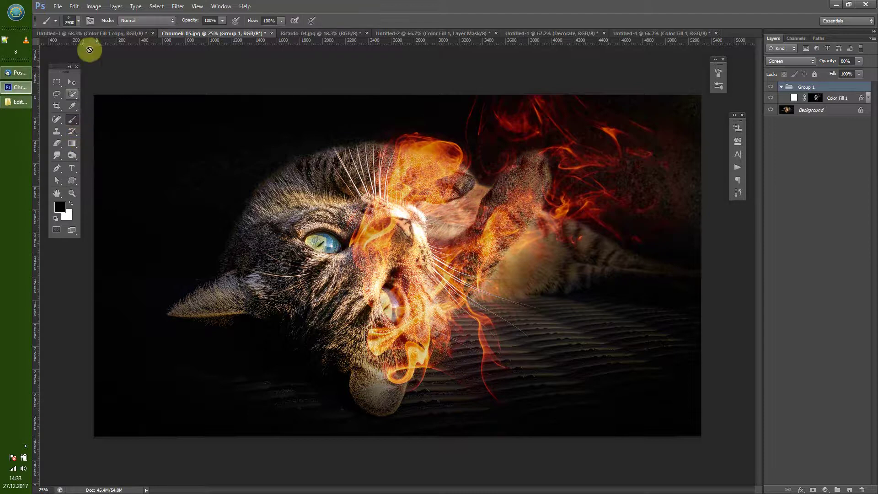
right_click(204, 185)
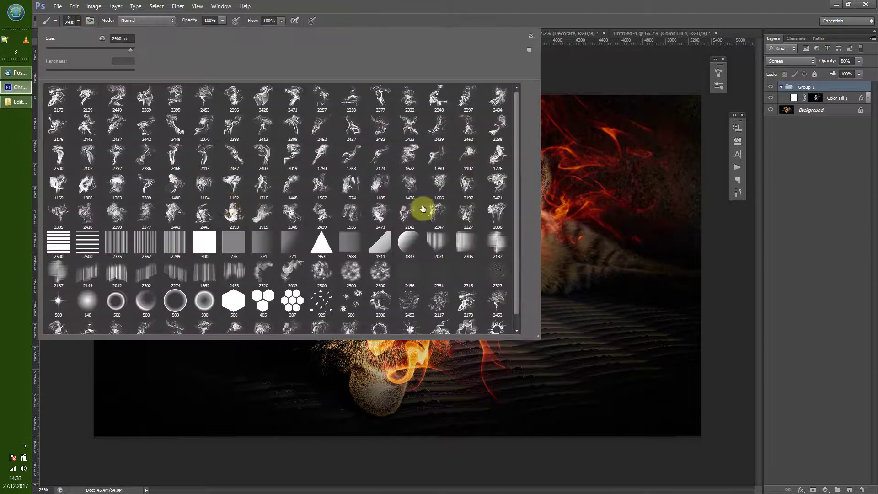
click(438, 215)
click(642, 5)
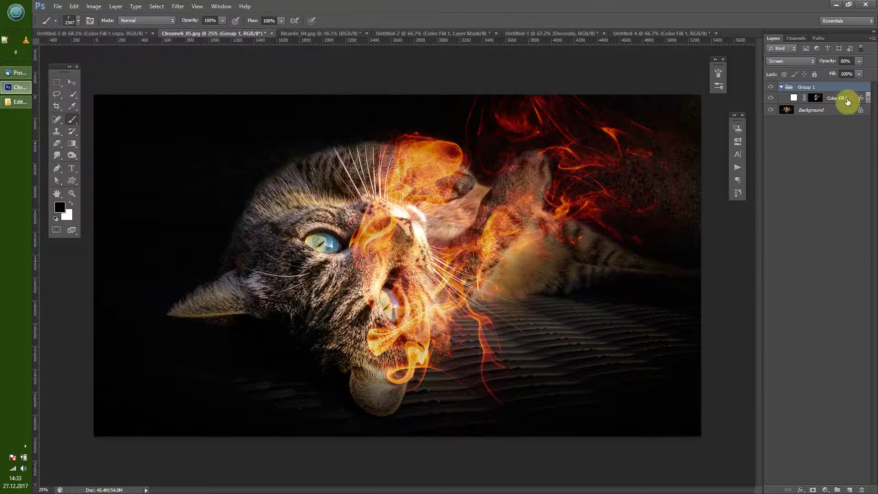
ctrl+click(816, 98)
key(bracketright)
key(bracketright)
key(bracketright)
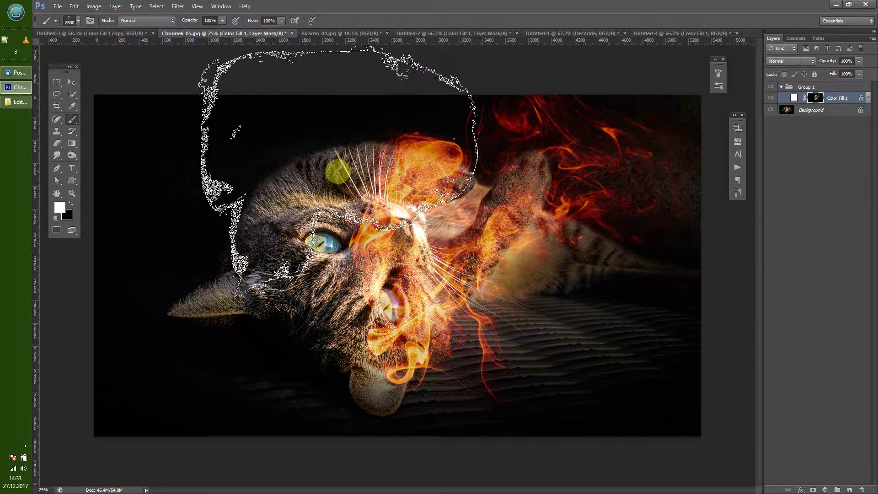
key(bracketright)
key(bracketright)
key(bracketright)
drag(340, 170, 344, 170)
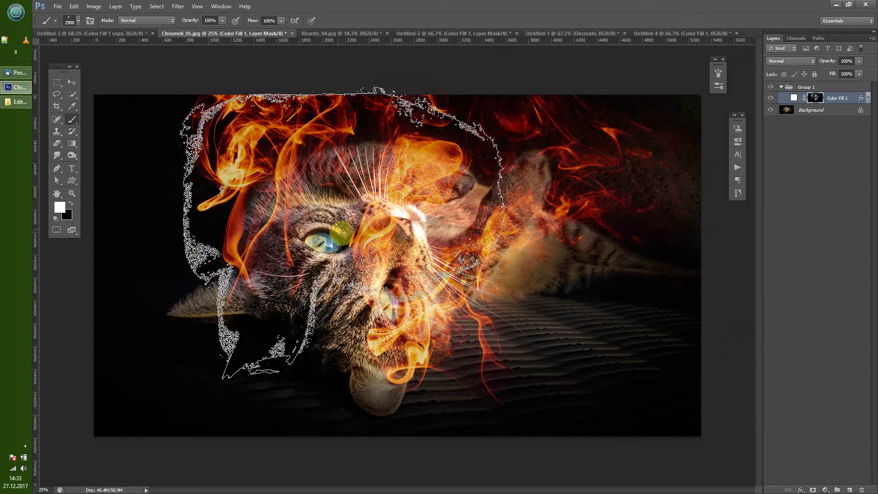
click(71, 81)
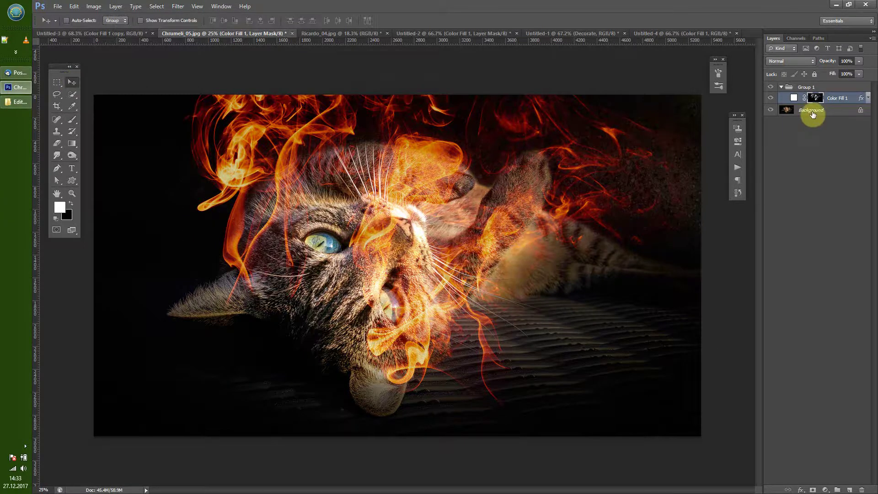
Add a Color Balance layer above Background with Midtones Red +27 and Blue -16
click(814, 113)
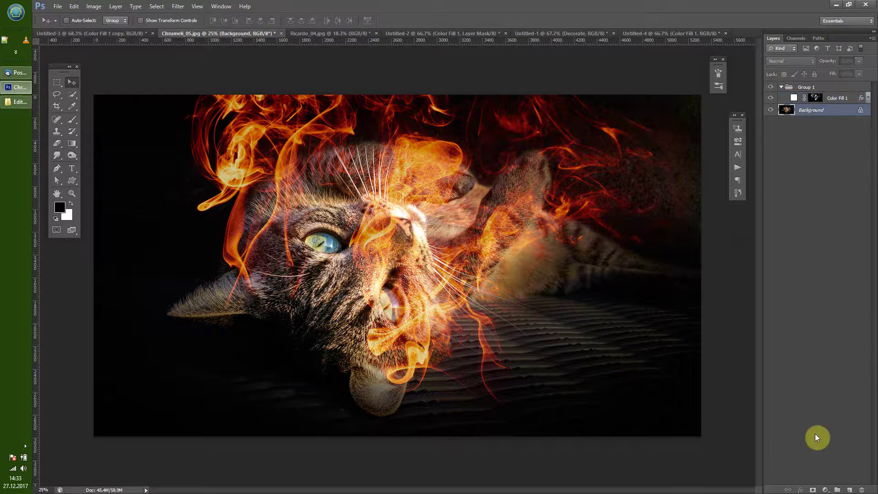
click(826, 490)
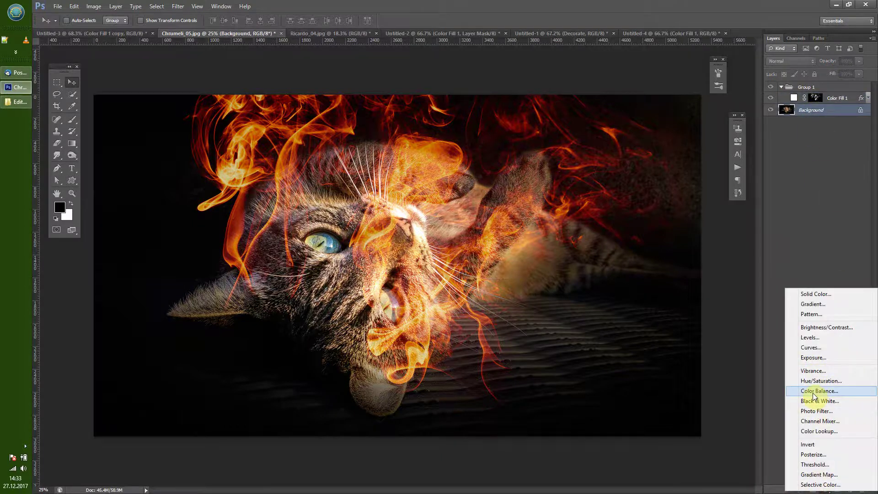
click(816, 392)
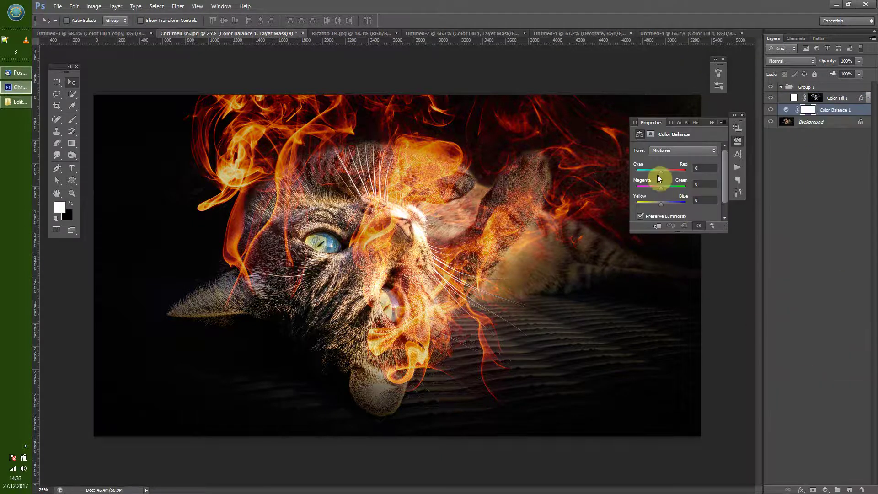
drag(661, 174, 667, 190)
drag(662, 202, 656, 204)
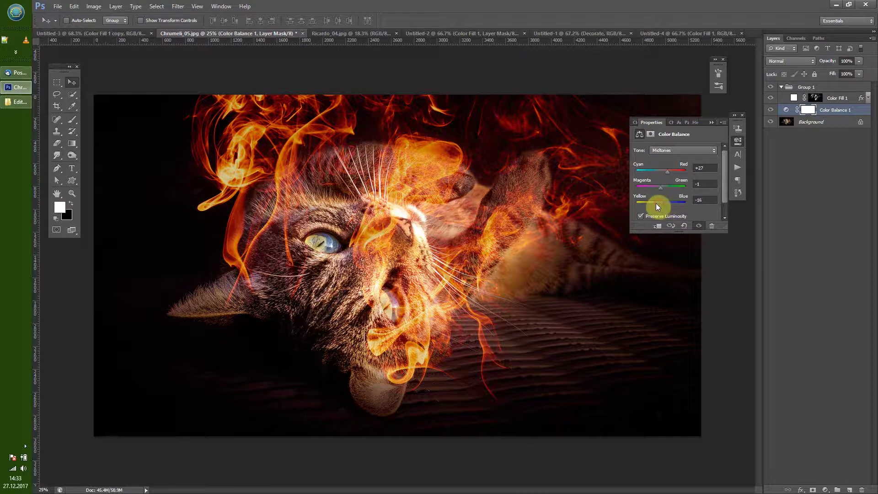
Set Shadows Red to +19, close Properties, and switch to Ricardo_04.jpg
click(676, 150)
click(668, 163)
drag(662, 174, 657, 203)
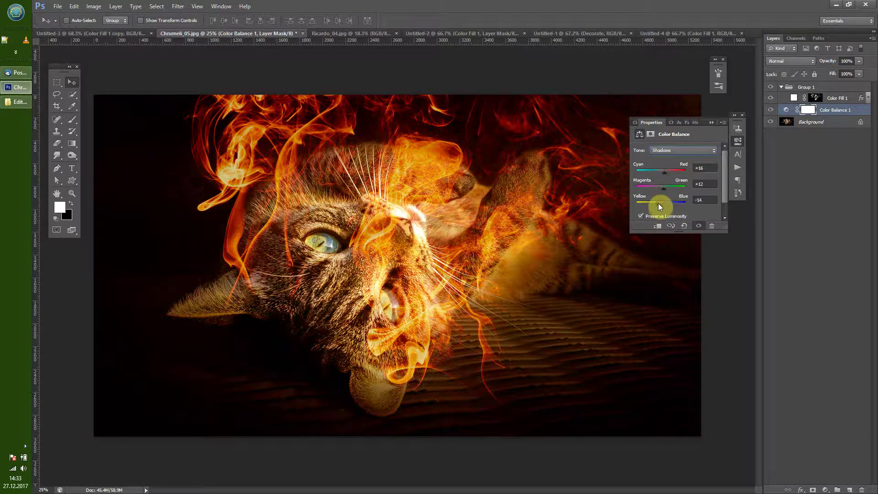
click(710, 124)
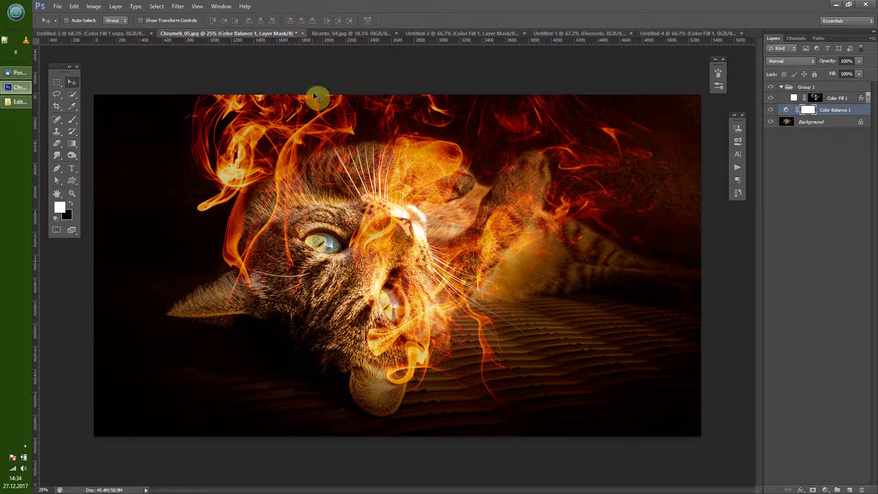
click(341, 32)
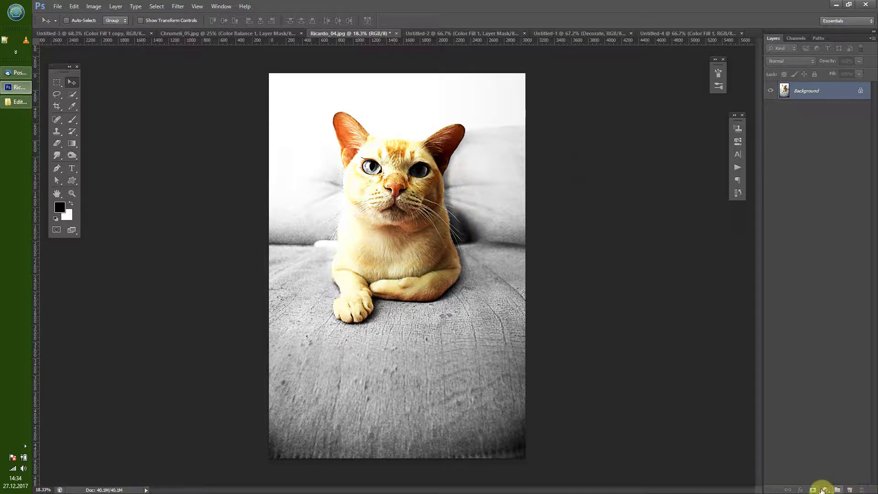
Add a white Solid Color fill layer and invert its mask to hide it
click(825, 489)
click(812, 289)
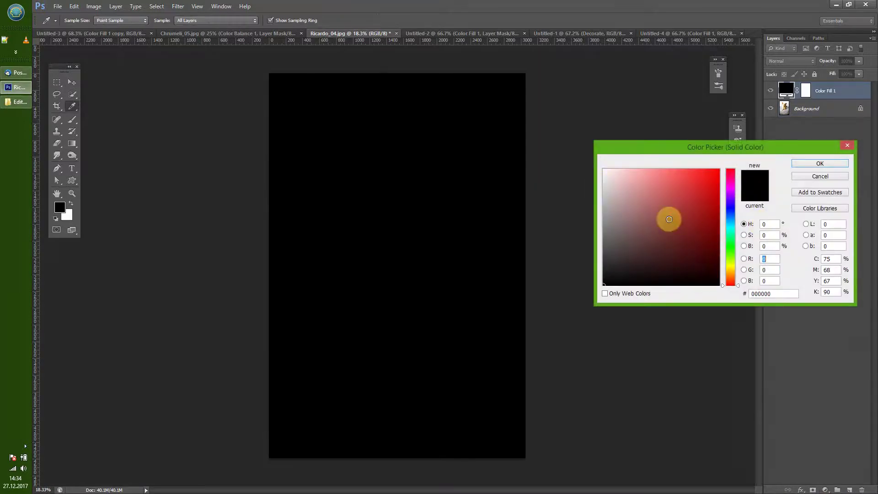
drag(667, 218, 553, 143)
click(803, 164)
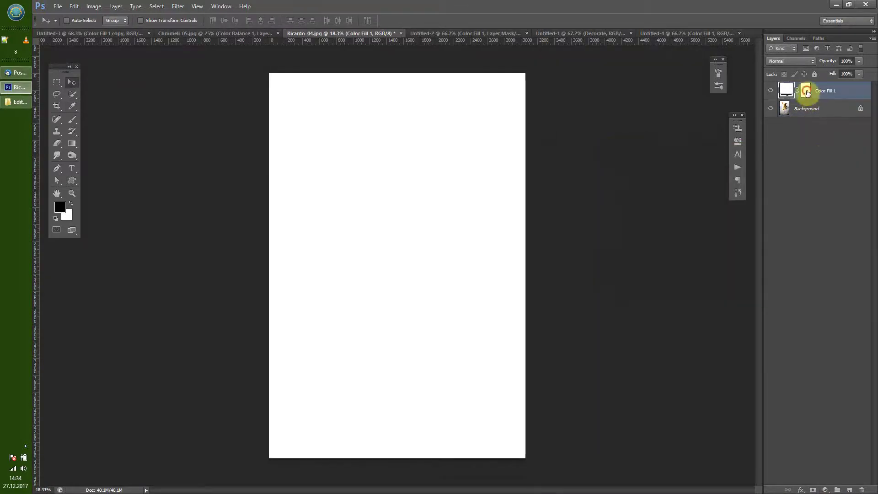
click(806, 92)
key(ctrl+i)
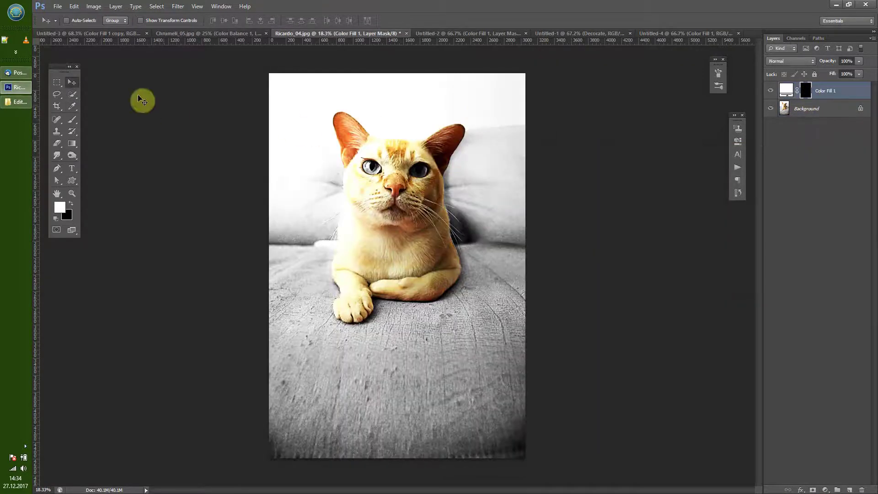
Stamp smoke brush 2173 at 2300 px onto the mask over the cat's face
click(72, 120)
click(79, 22)
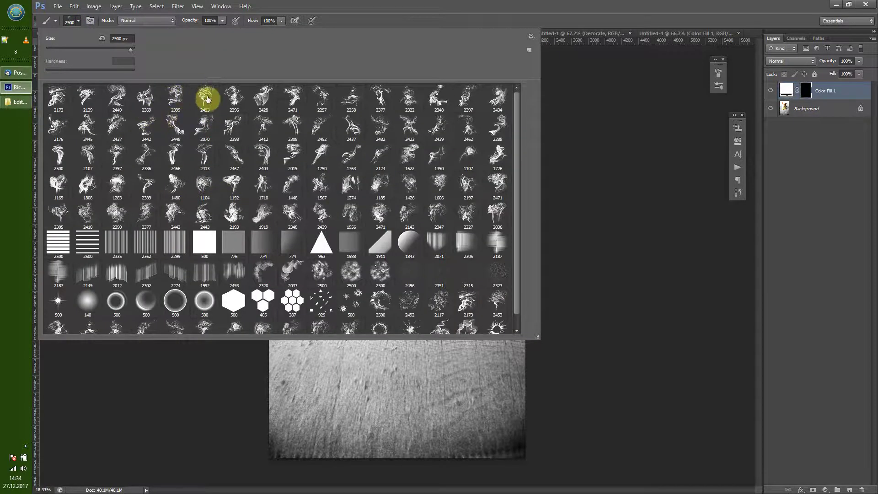
click(56, 100)
click(548, 5)
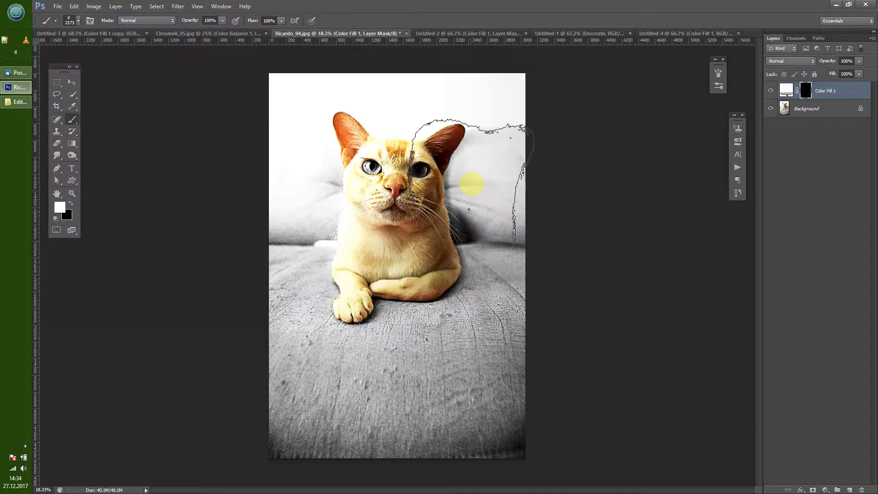
key(bracketright)
key(bracketright)
key(bracketright)
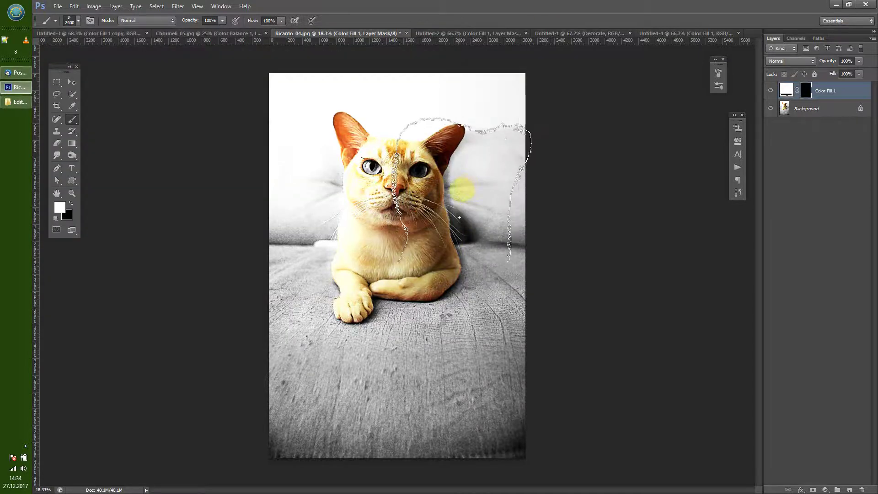
key(bracketleft)
click(450, 183)
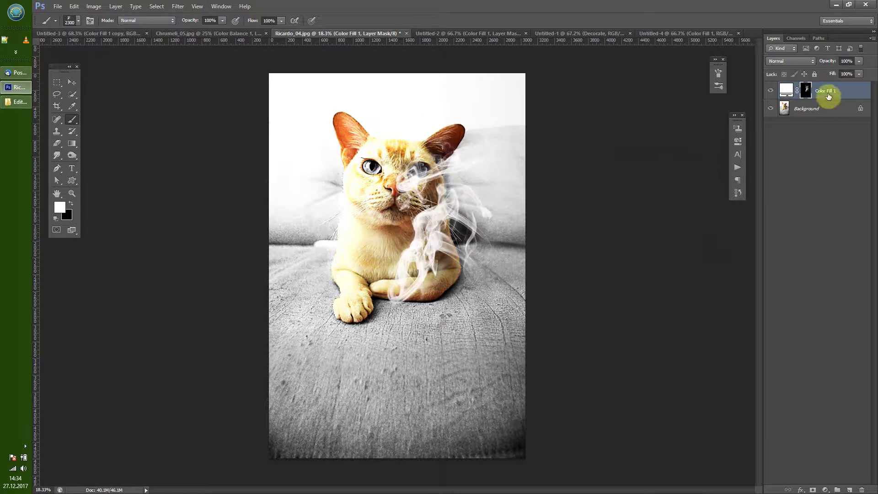
Apply the Fire_onBlack_01_smooth style preset to Color Fill 1, reviewing its Outer Glow
double_click(849, 94)
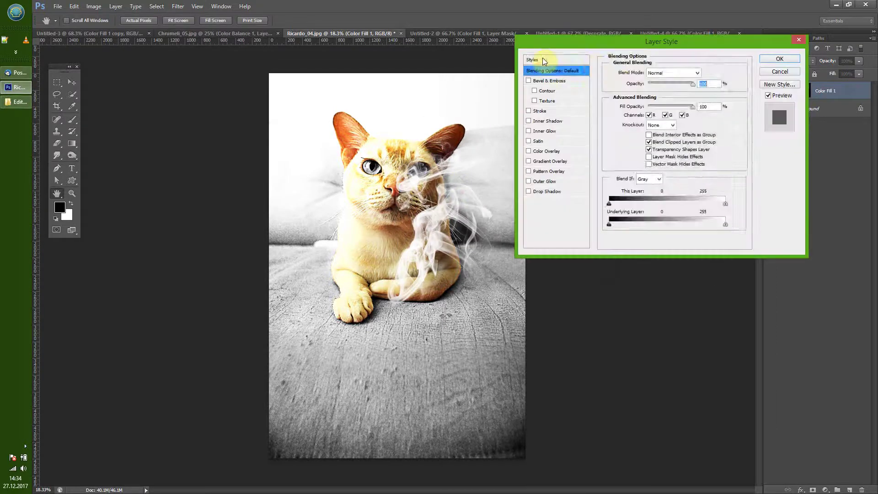
click(542, 58)
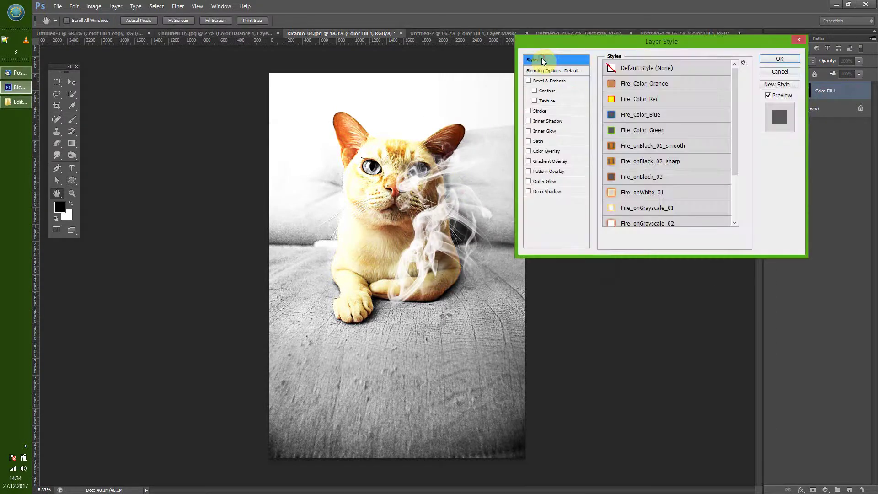
click(638, 147)
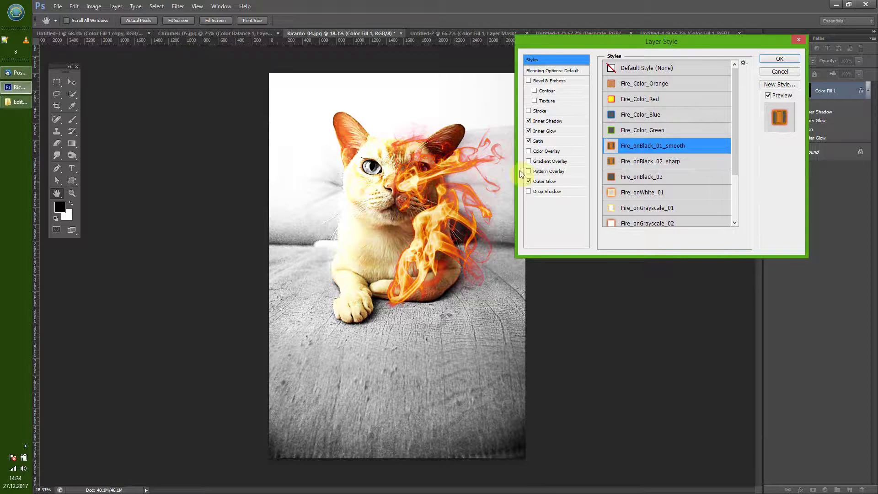
click(549, 183)
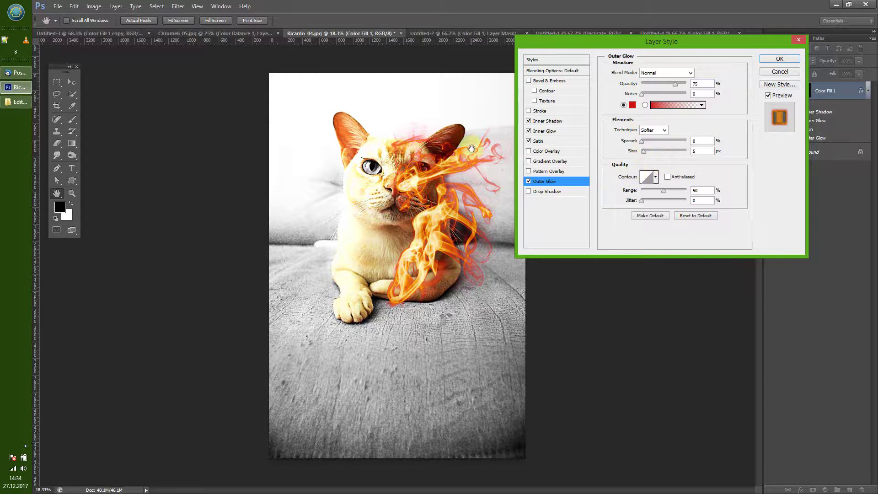
click(779, 60)
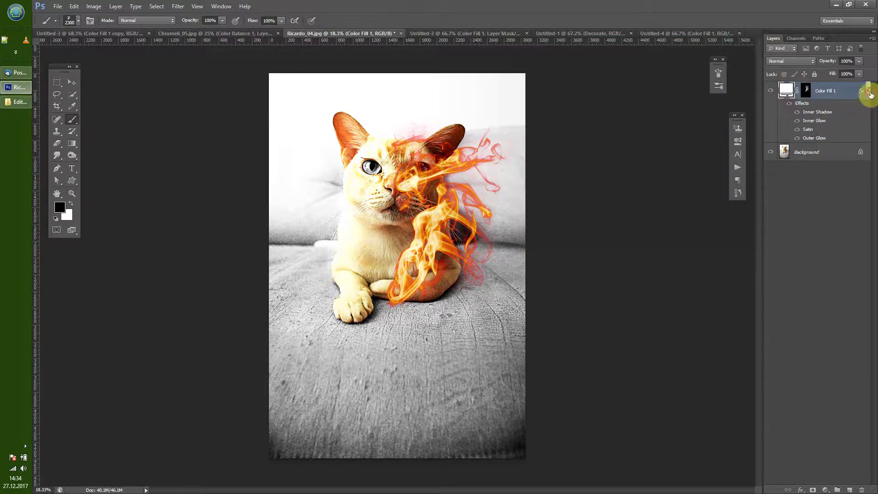
click(869, 94)
Group the flame layer and set Group 1's blend mode to Screen
key(ctrl+g)
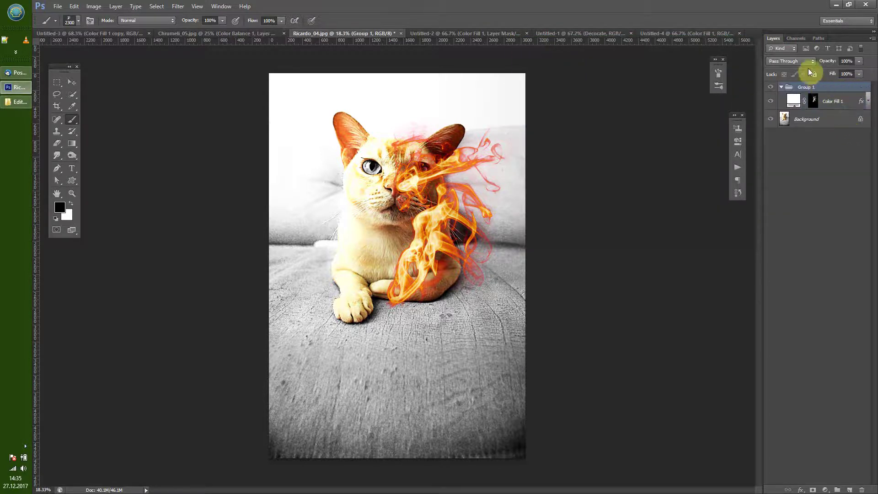
click(803, 63)
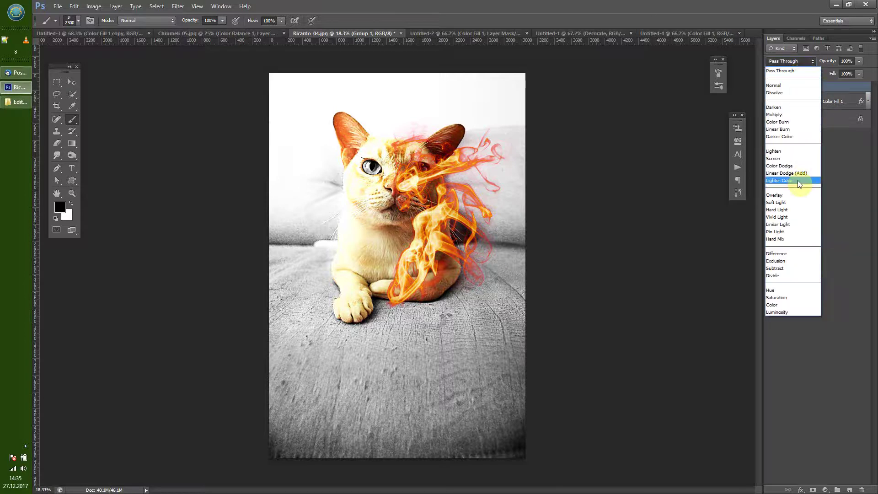
click(775, 159)
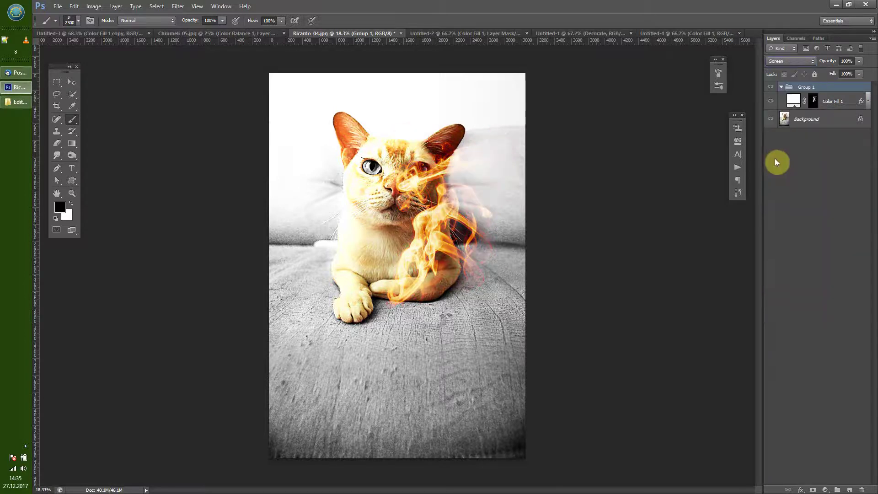
Lower Group 1 to 78% opacity, move the flames beside the cat's face, and add a mask
click(72, 82)
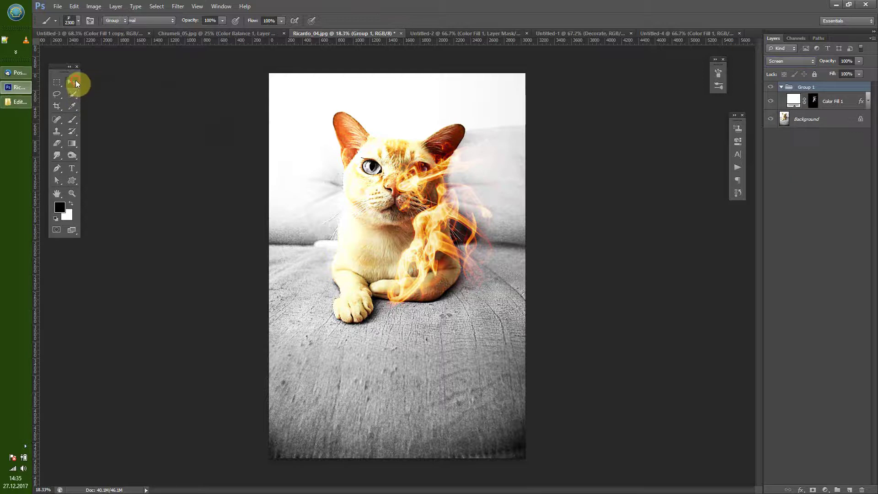
drag(436, 248, 446, 227)
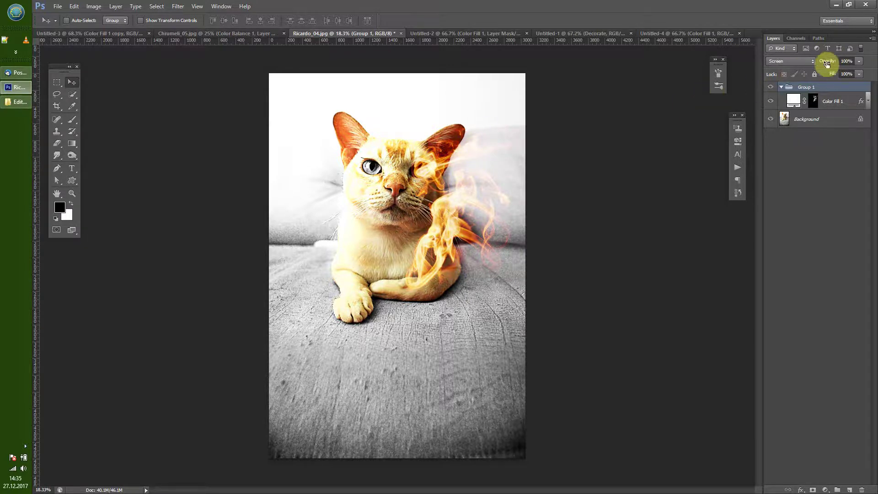
drag(824, 64, 818, 65)
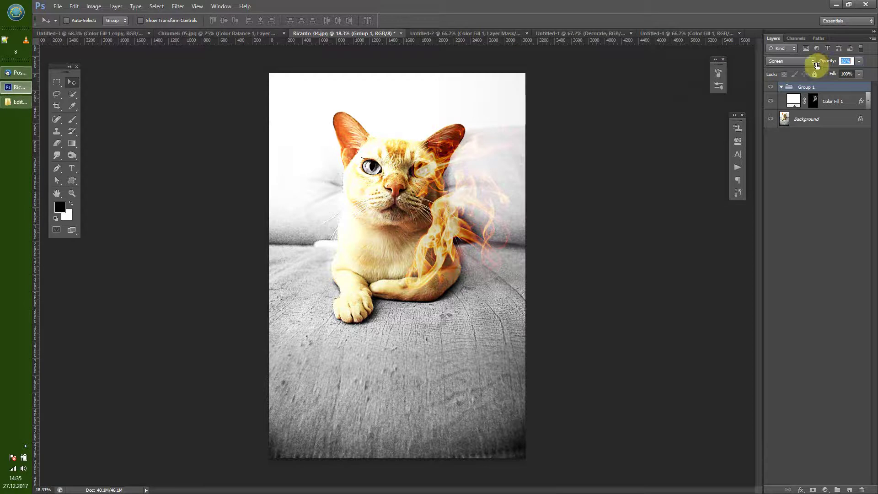
drag(463, 235, 454, 241)
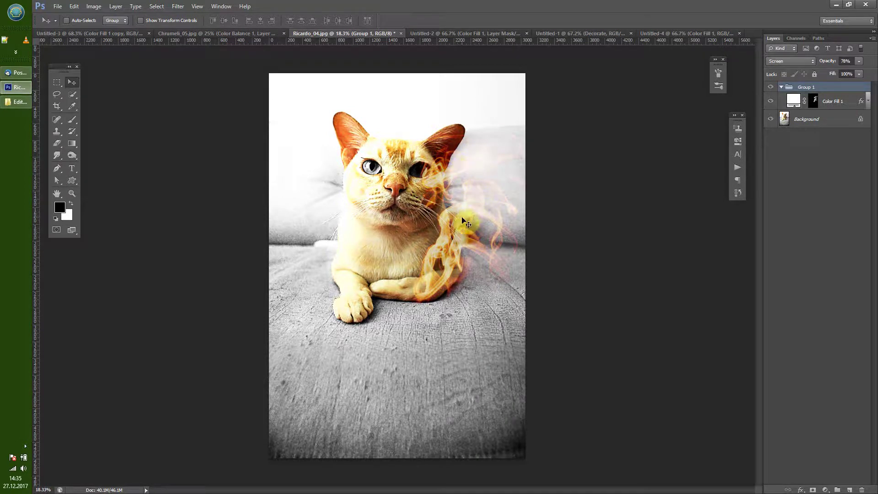
drag(463, 219, 460, 224)
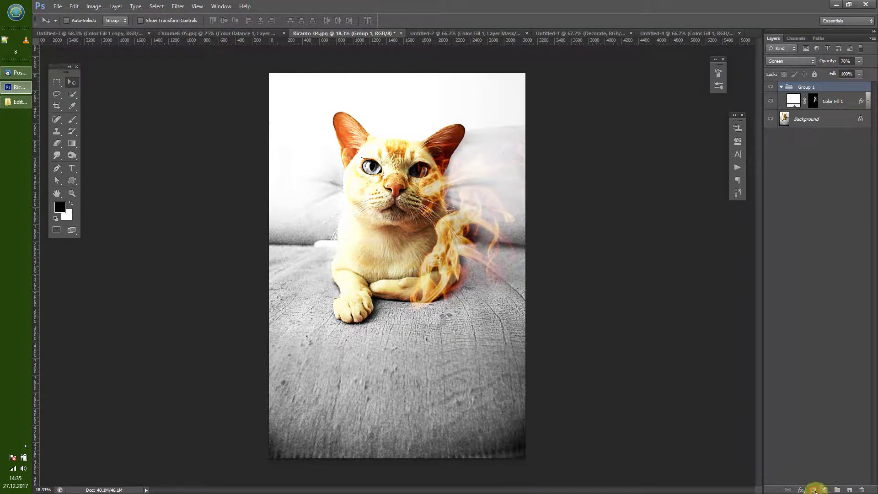
click(814, 490)
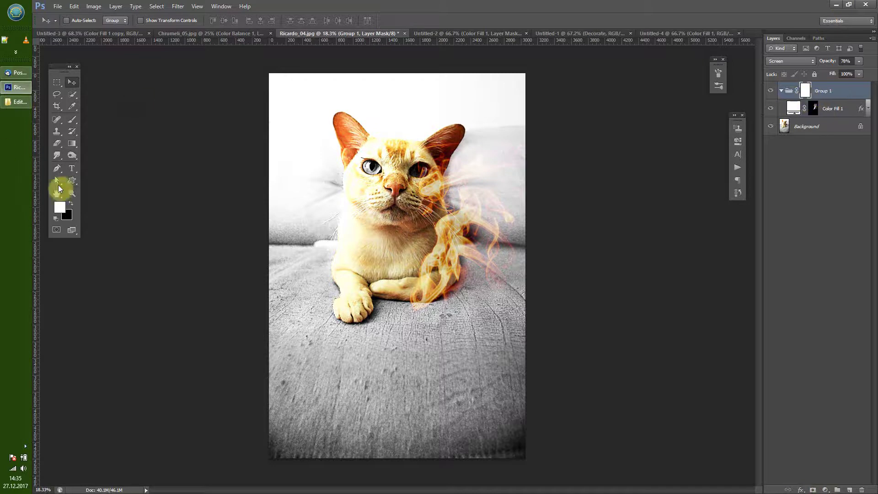
Erase the faint wisps right of the flame from Group 1's mask with a 400 px eraser
click(57, 143)
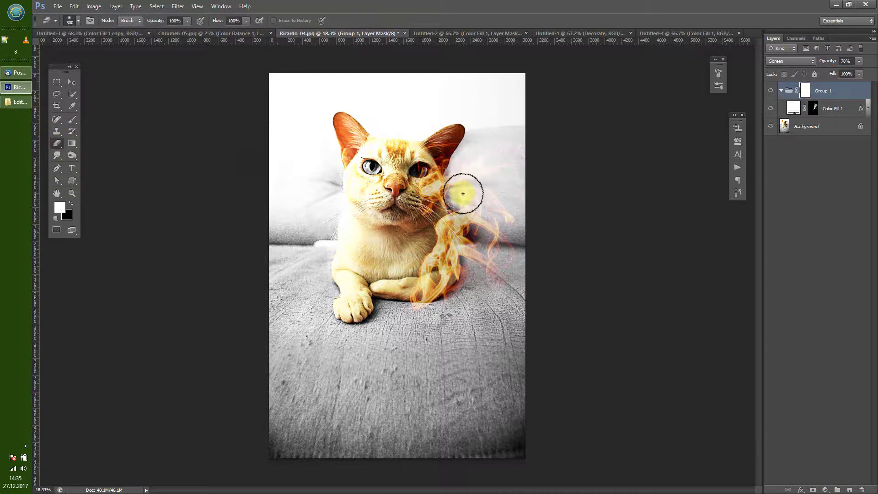
key(bracketright)
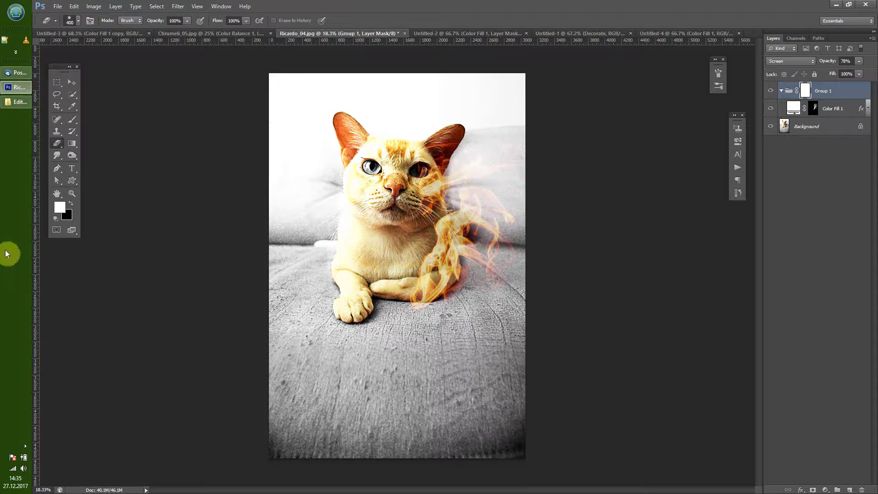
mouse_move(491, 180)
mouse_down()
mouse_move(486, 161)
mouse_move(506, 210)
mouse_move(488, 265)
mouse_move(481, 206)
mouse_move(455, 157)
mouse_move(478, 186)
mouse_move(459, 146)
mouse_move(469, 164)
mouse_up()
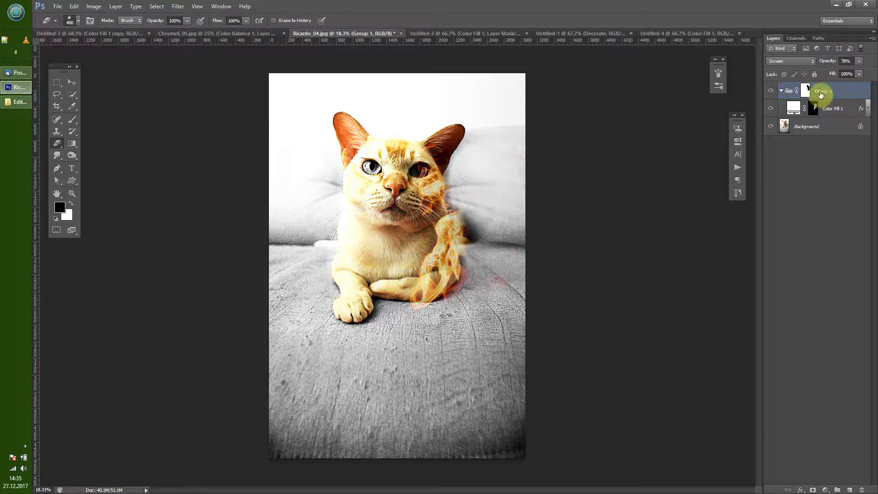
Duplicate Group 1 and invert the Group 1 copy's mask
click(785, 90)
key(x)
drag(843, 90, 849, 488)
key(x)
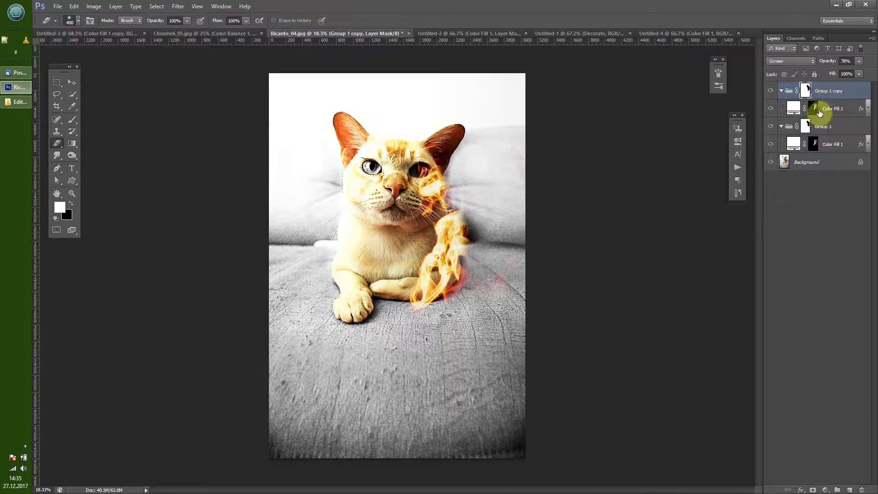
key(ctrl+i)
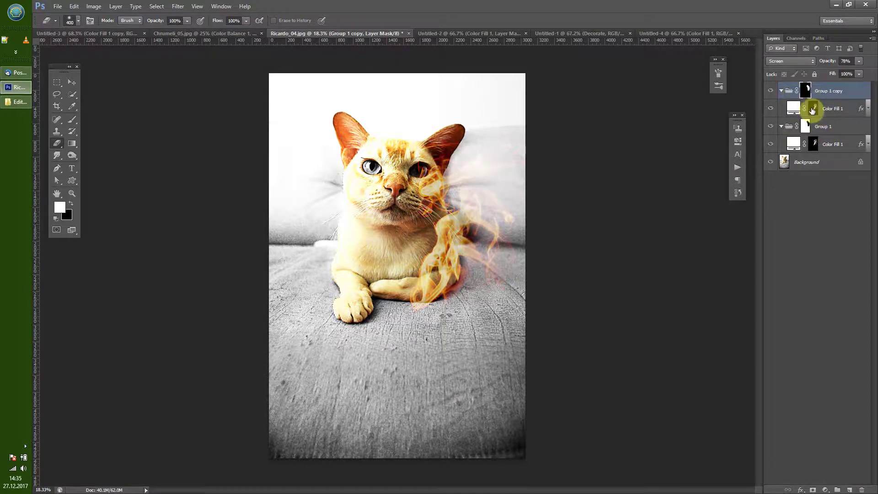
Give Color Fill 1 in Group 1 copy the Fire_onWhite_01 style with Inner Shadow enabled
click(815, 109)
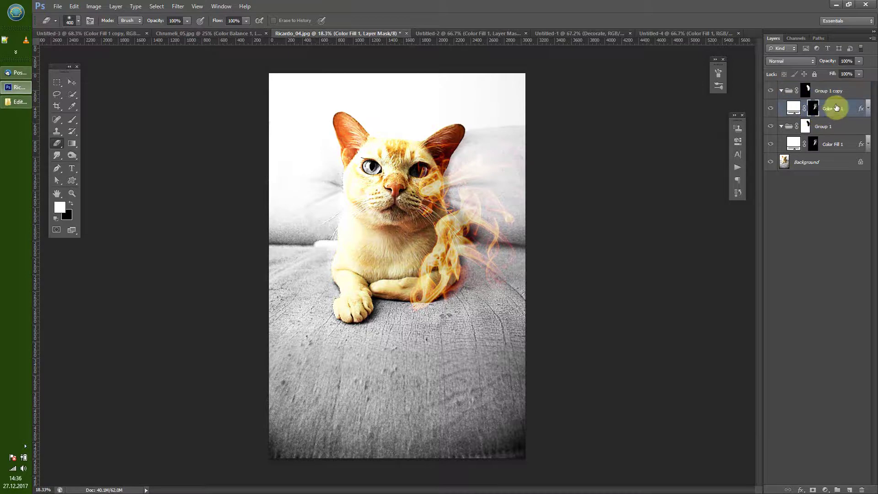
double_click(851, 109)
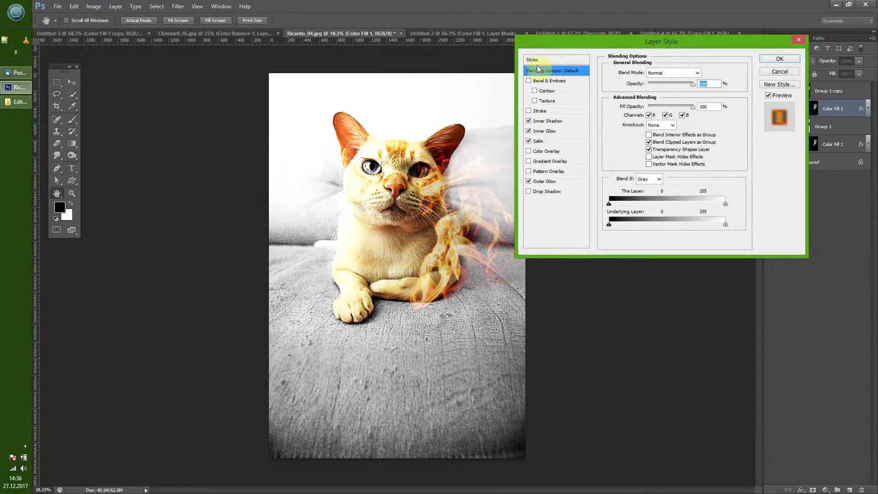
click(534, 59)
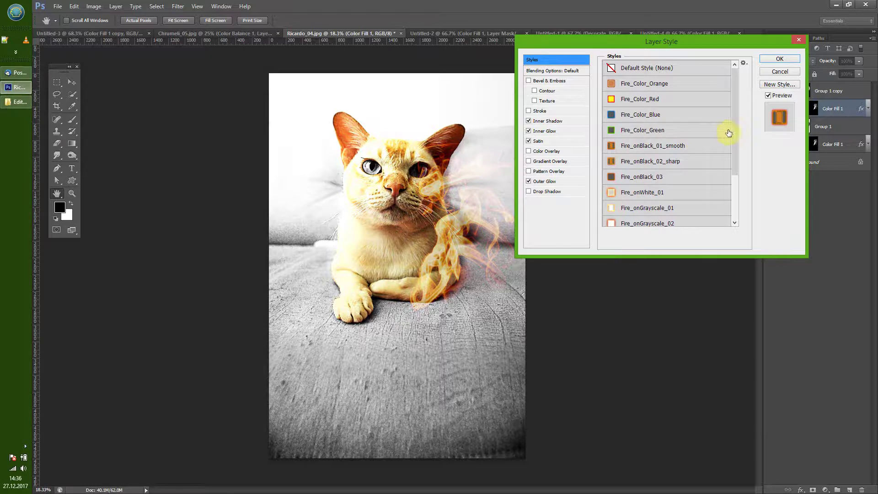
drag(734, 132, 730, 174)
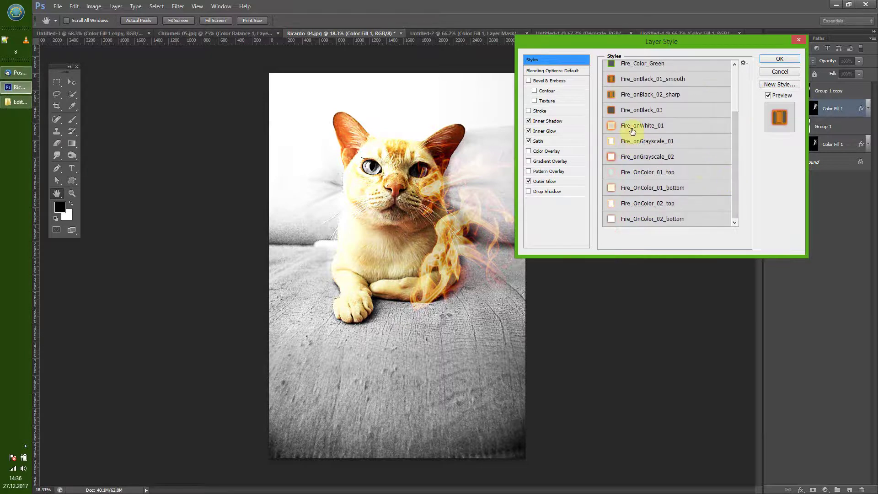
click(635, 126)
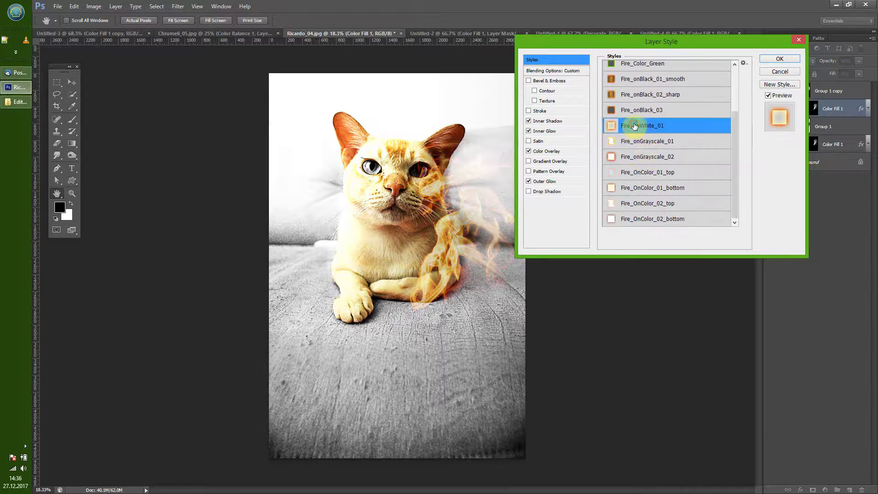
drag(737, 163, 737, 119)
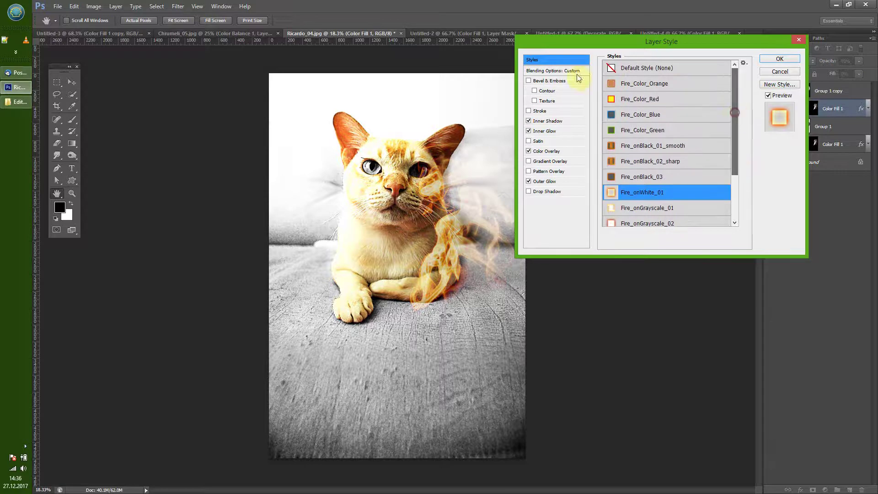
click(615, 67)
click(635, 195)
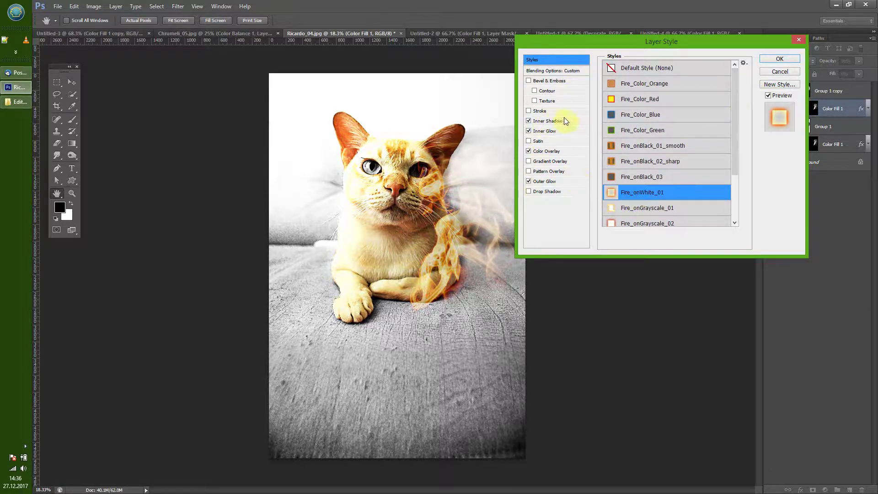
click(547, 123)
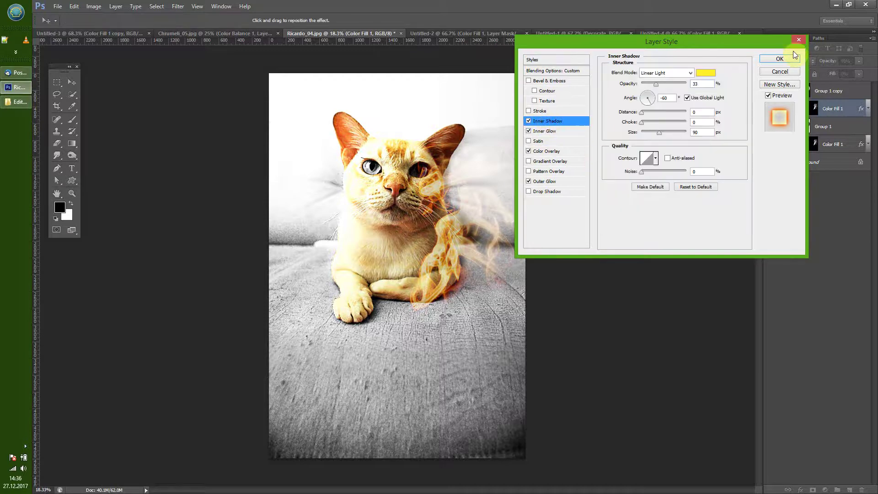
key(e)
click(780, 59)
Set Group 1 copy to Multiply blending at 100% opacity
click(827, 91)
key(x)
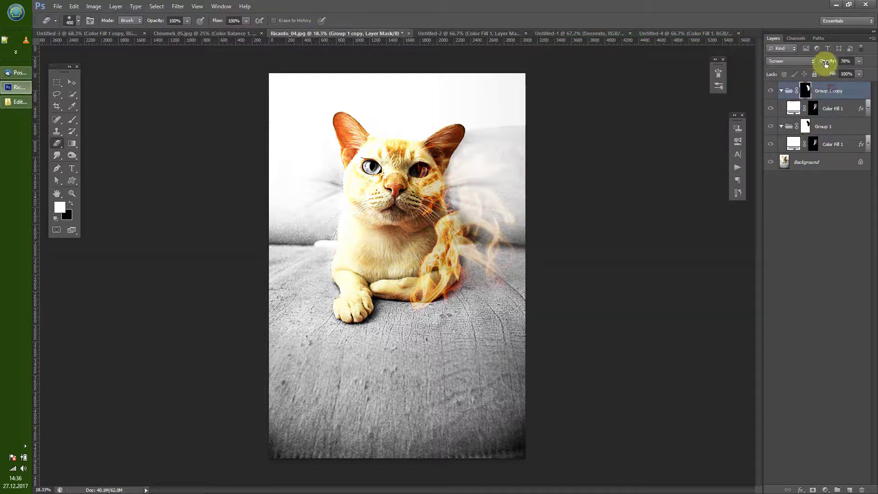
drag(826, 64, 869, 62)
click(772, 62)
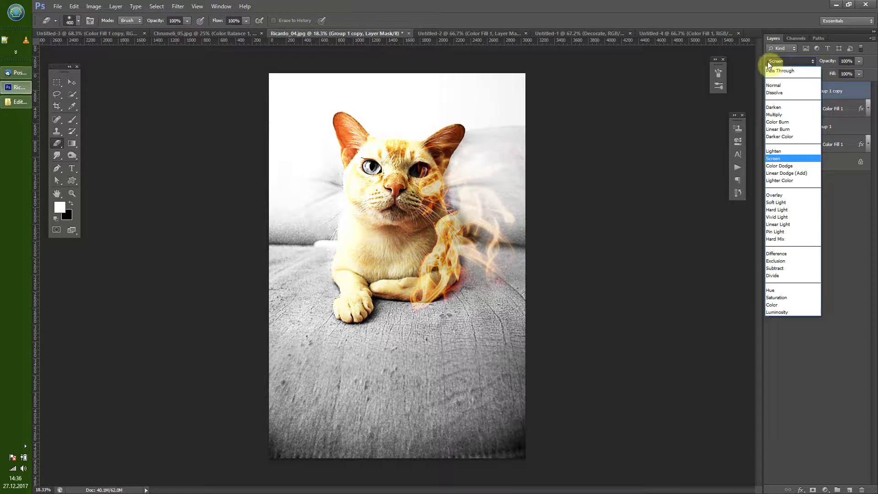
click(774, 114)
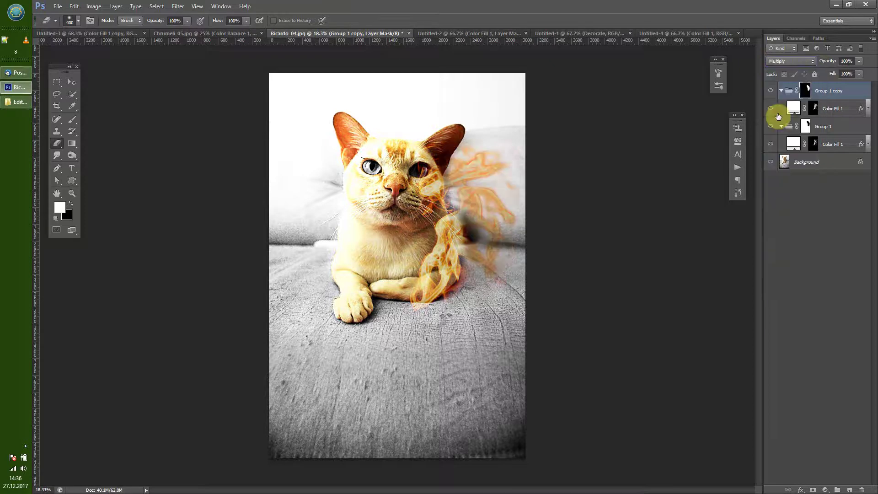
Erase Group 1 copy's mask to fade the flames right of the cat and its ear
mouse_move(465, 208)
mouse_down()
mouse_move(474, 147)
mouse_move(467, 163)
mouse_move(482, 172)
mouse_move(490, 157)
mouse_move(476, 174)
mouse_move(476, 167)
mouse_move(486, 157)
mouse_up()
click(786, 92)
mouse_move(469, 190)
mouse_down()
mouse_move(471, 161)
mouse_move(470, 188)
mouse_up()
double_click(849, 108)
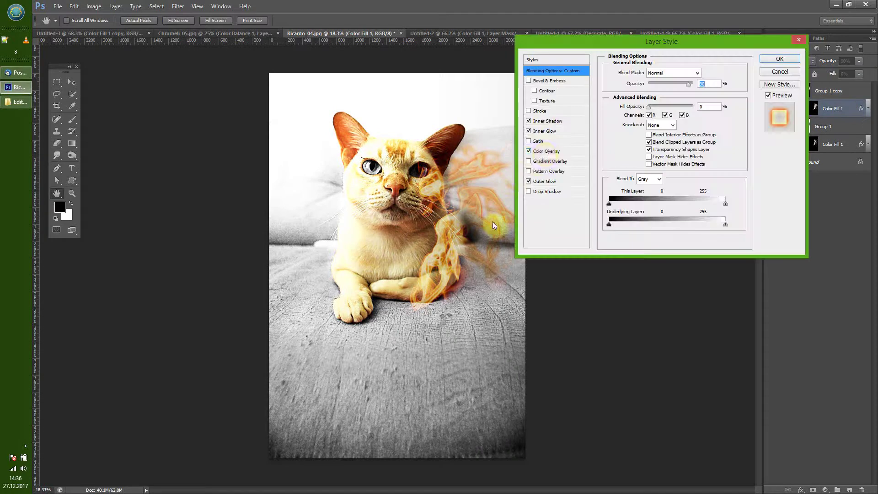
Review the flame style's effects, then change the Outer Glow colour to orange ff9c00 and confirm
click(545, 152)
click(537, 131)
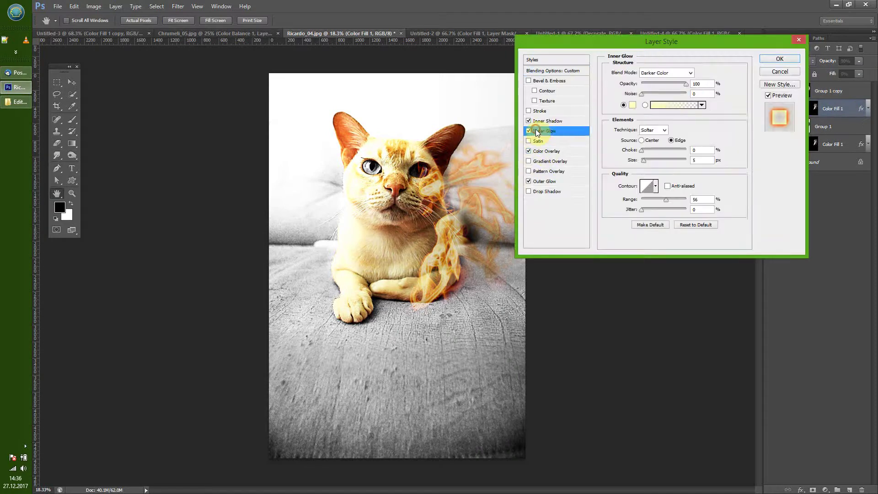
click(544, 122)
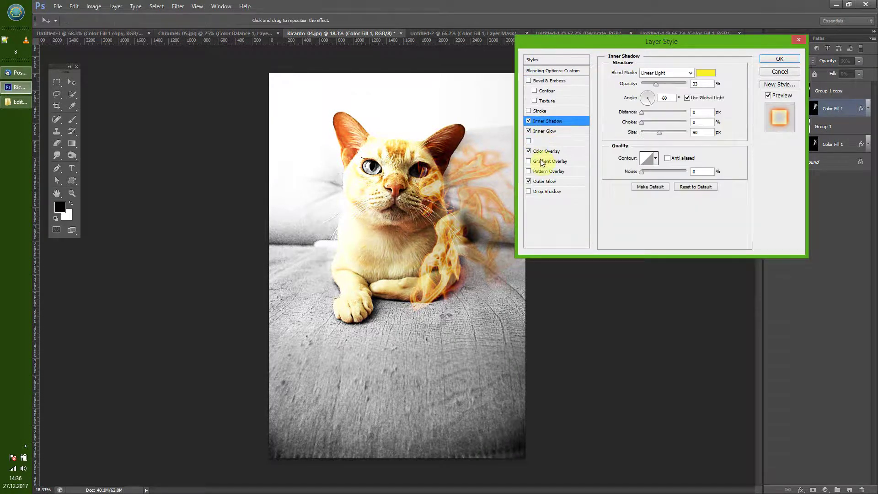
click(544, 182)
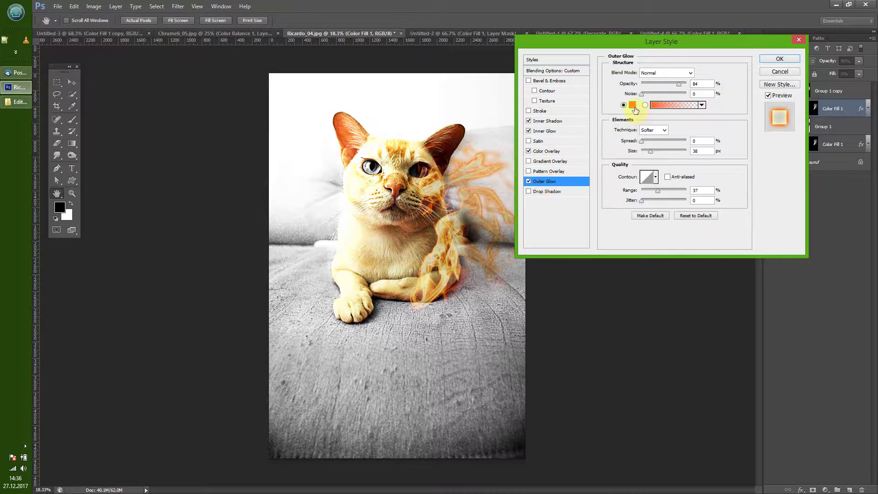
click(634, 105)
click(731, 274)
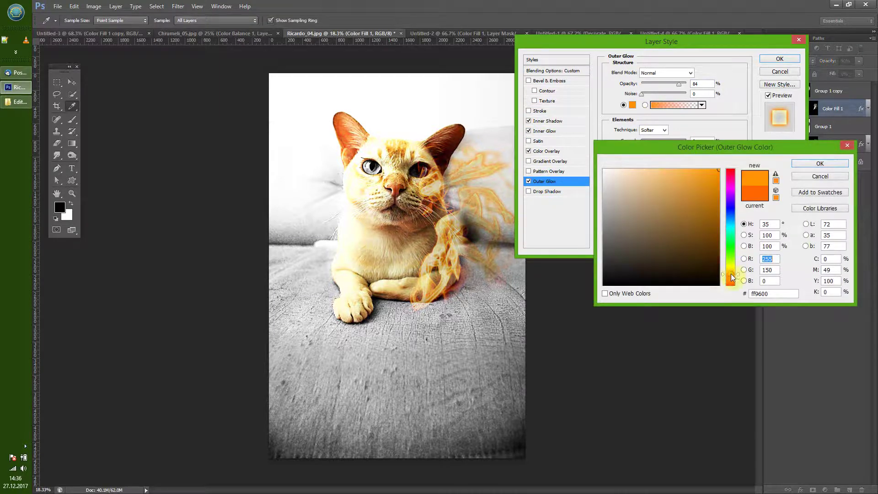
drag(734, 270, 732, 277)
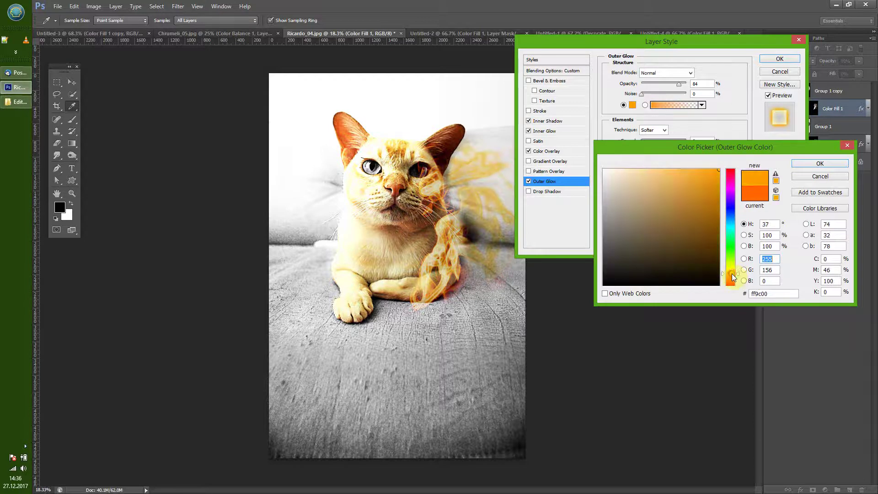
click(820, 163)
click(779, 58)
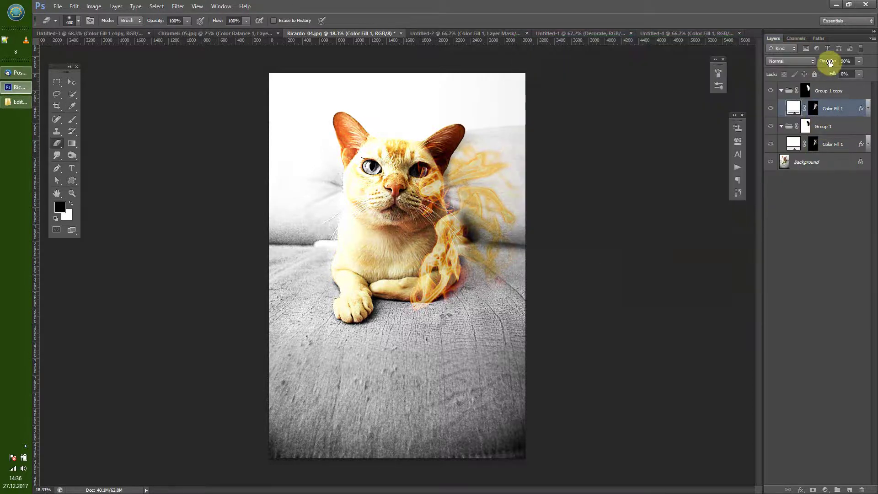
Duplicate Group 1 copy into Group 1 copy 2, keeping its fill colour unchanged
click(848, 90)
key(x)
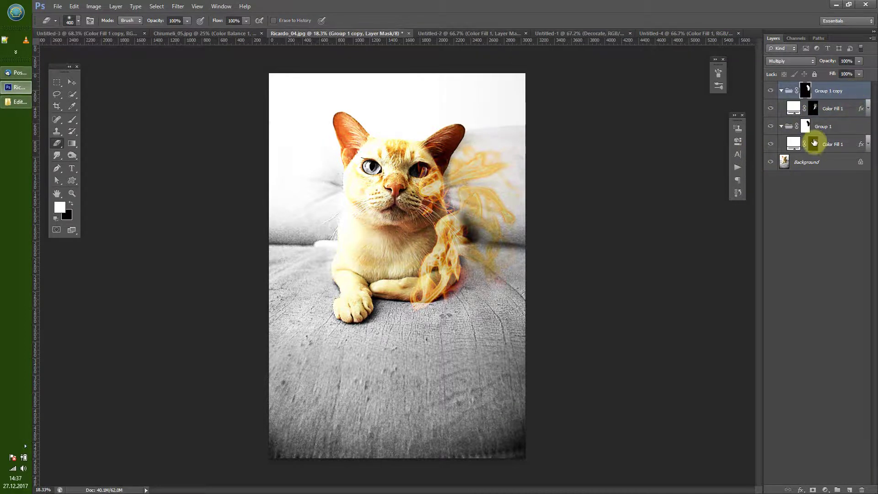
key(ctrl+j)
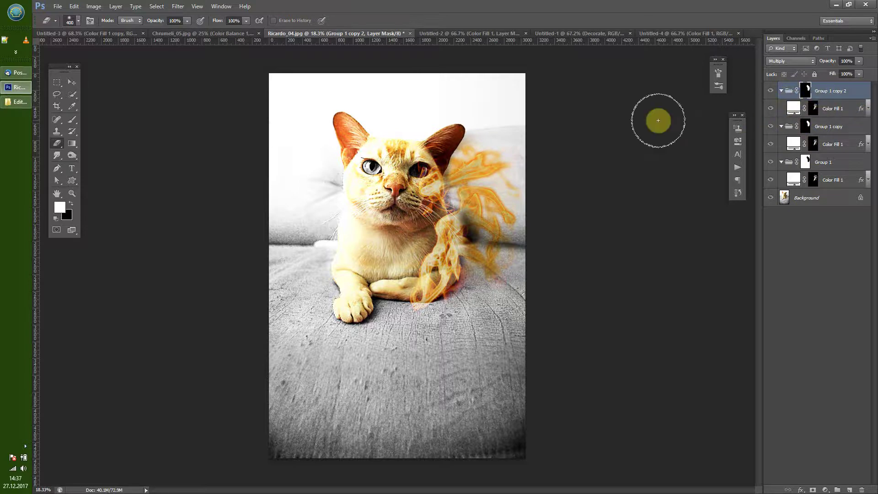
double_click(792, 108)
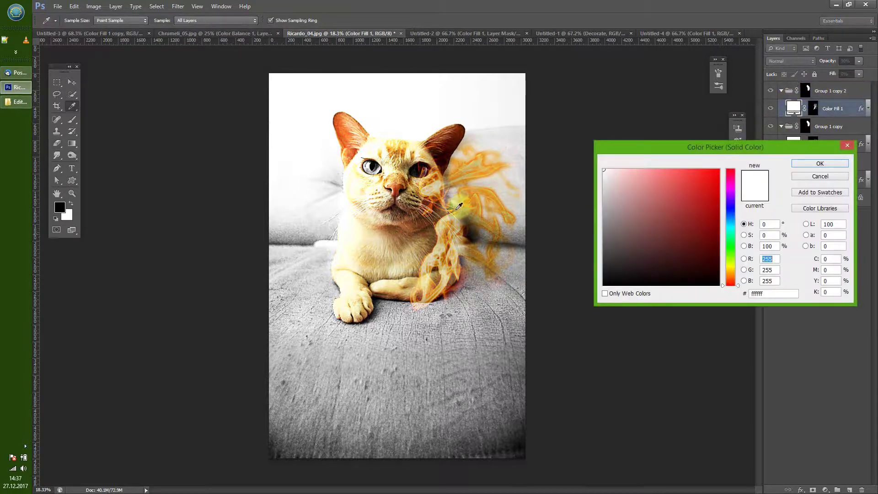
drag(677, 186, 674, 161)
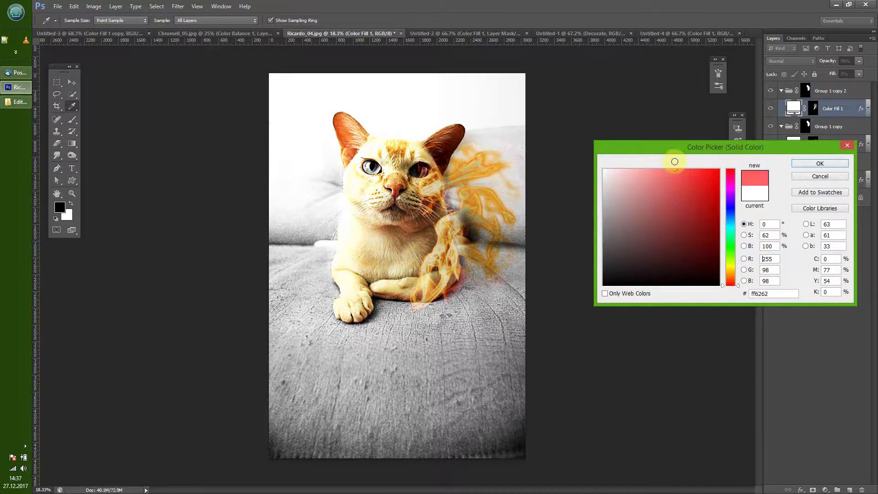
click(826, 176)
Apply the Fire_onWhite_01 style to Color Fill 1 in Group 1 copy 2
double_click(857, 108)
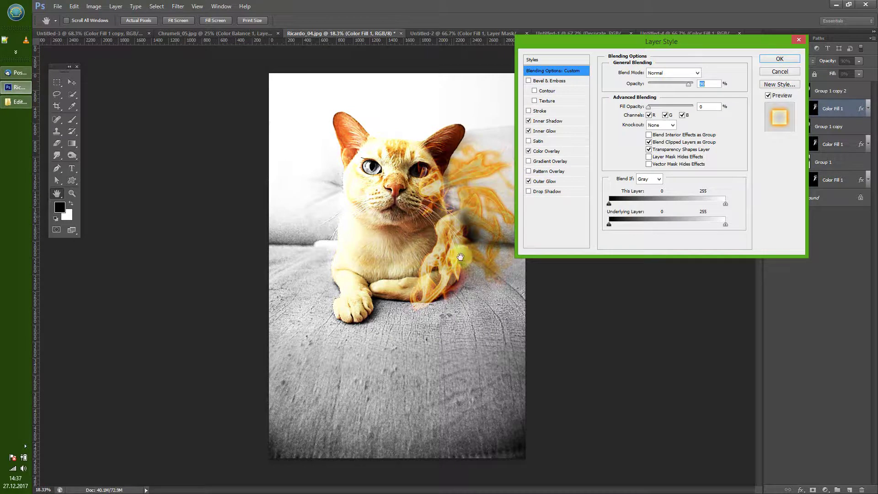
click(532, 60)
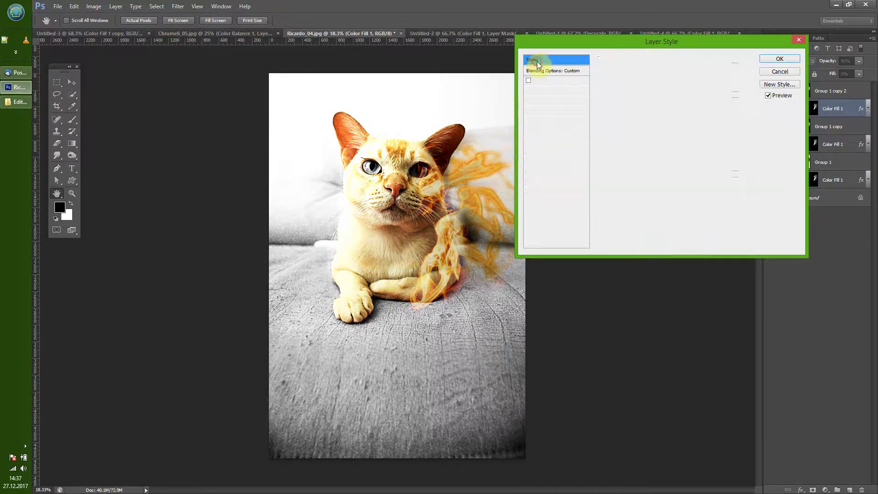
mouse_move(733, 178)
mouse_down()
mouse_move(734, 150)
mouse_move(734, 186)
mouse_up()
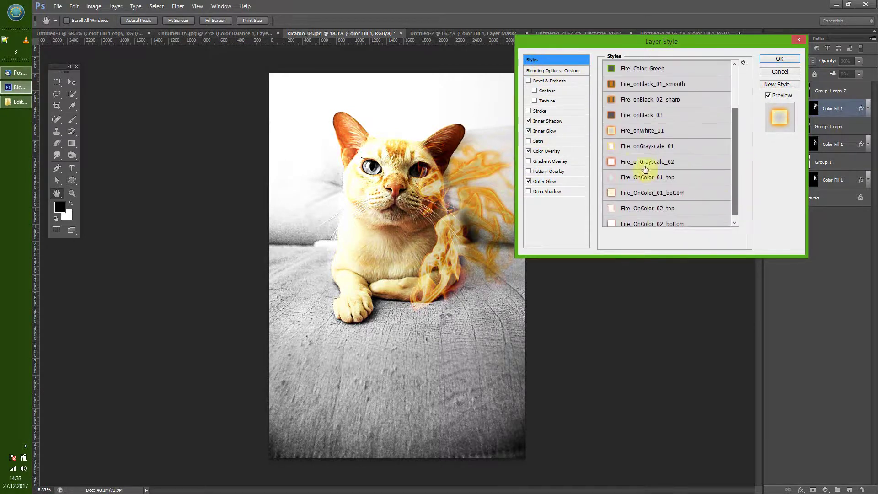
click(636, 131)
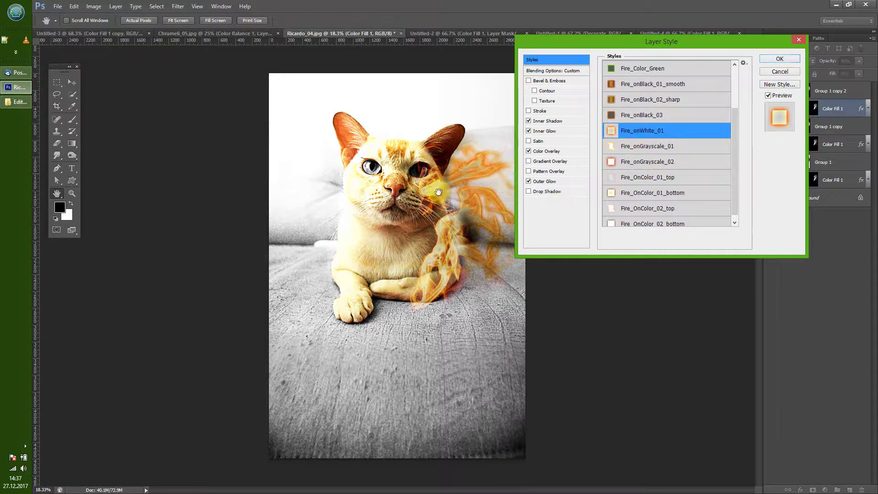
click(773, 61)
key(e)
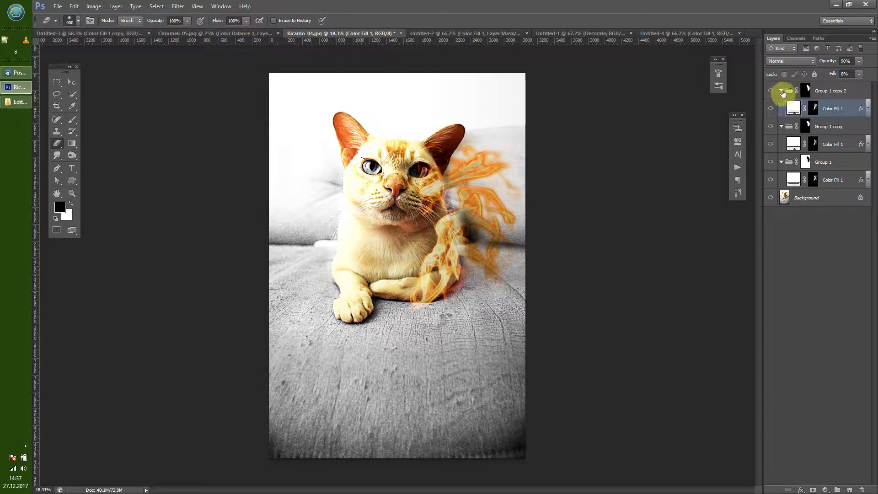
click(465, 34)
key(x)
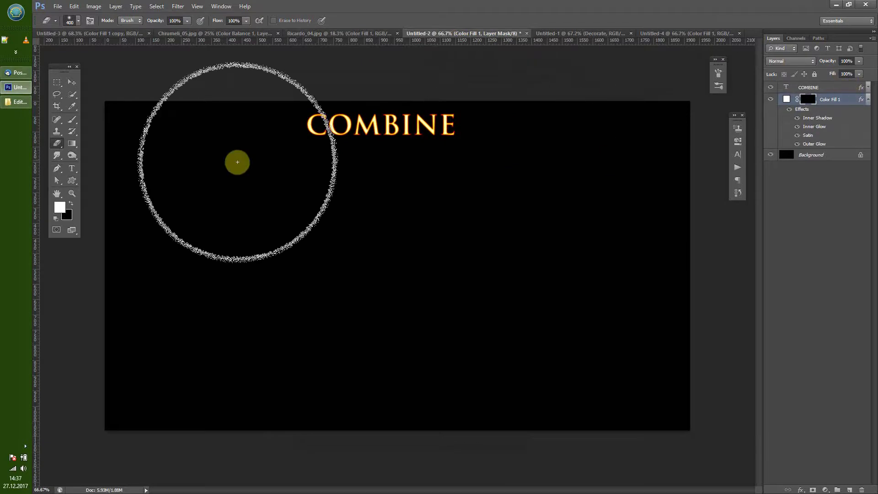
Paint a flame on the left of the Color Fill 1 mask with the 2437 flame brush
key(b)
click(78, 20)
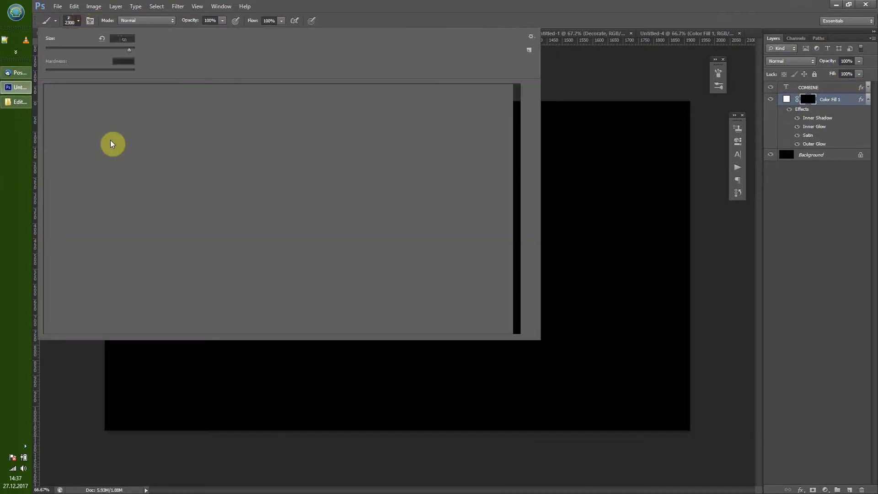
click(111, 143)
key(Return)
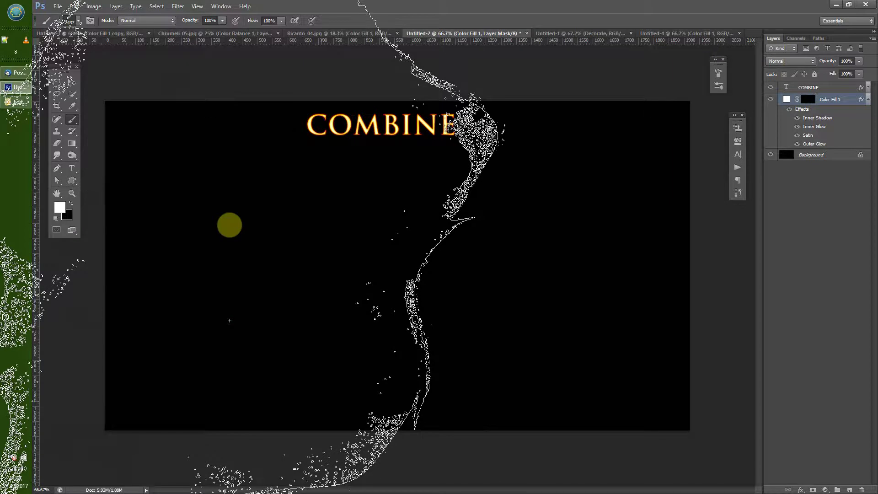
drag(230, 321, 259, 218)
Paint flames on the right and centre with other large flame brushes, then resize the brush to 600
alt+right_click(373, 308)
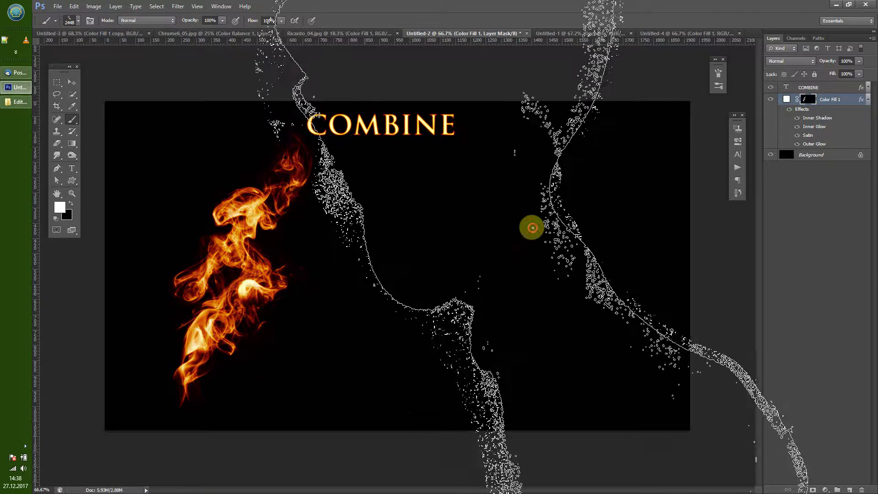
click(529, 227)
alt+right_click(529, 228)
alt+right_click(381, 286)
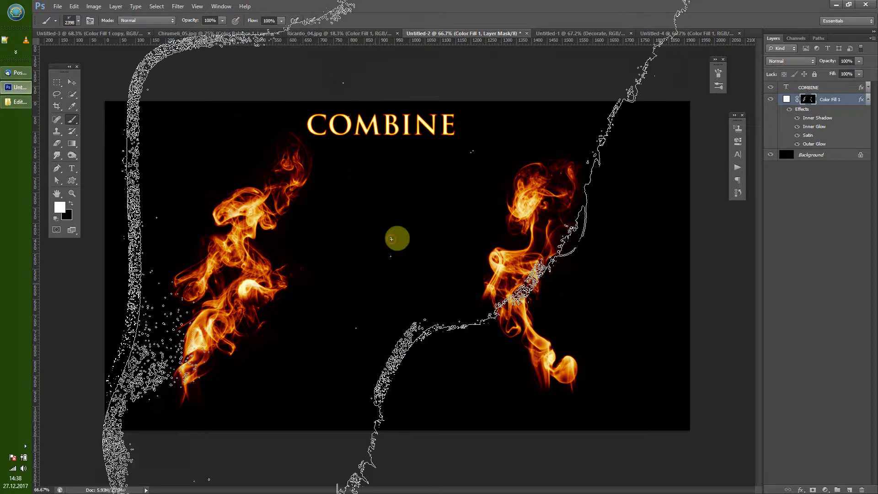
click(392, 239)
key(bracketleft)
key(bracketleft)
key(bracketleft)
key(bracketleft)
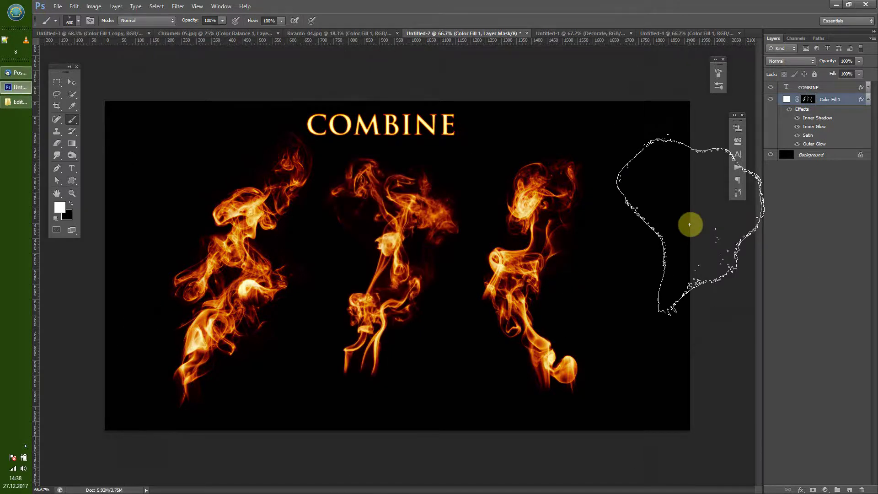
Switch to the DECORATE document and pick the round 500 px brush
click(573, 35)
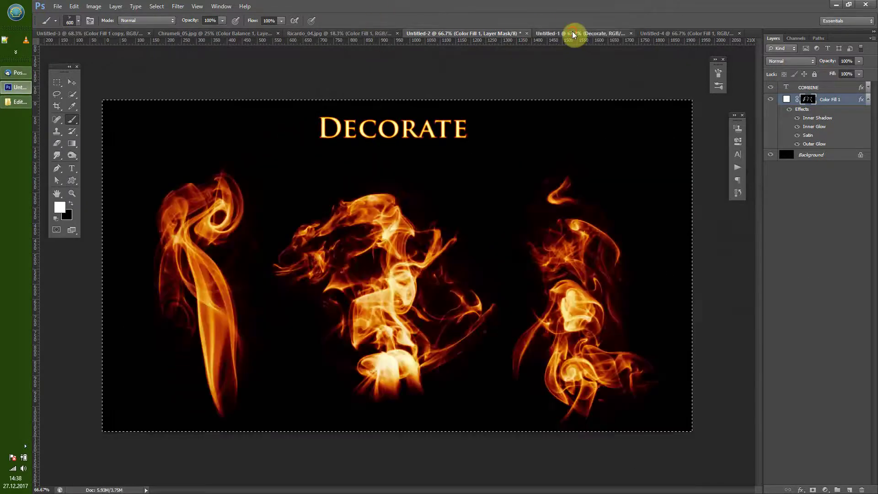
key(x)
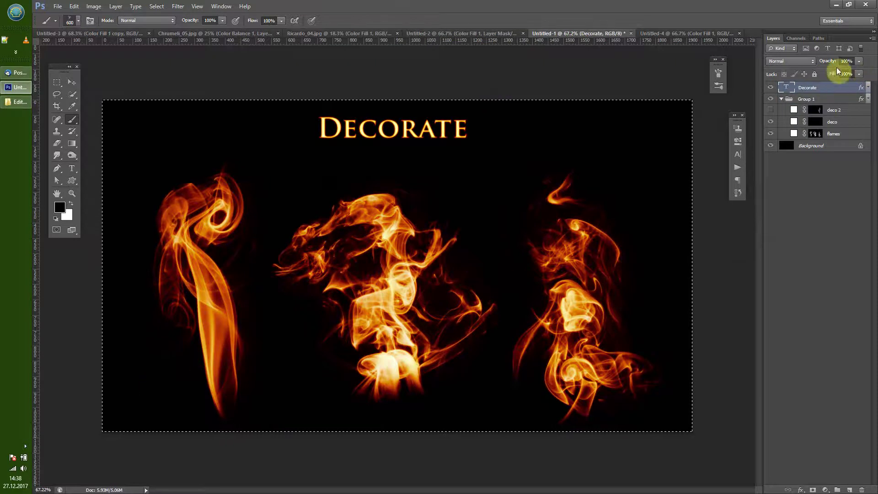
click(79, 21)
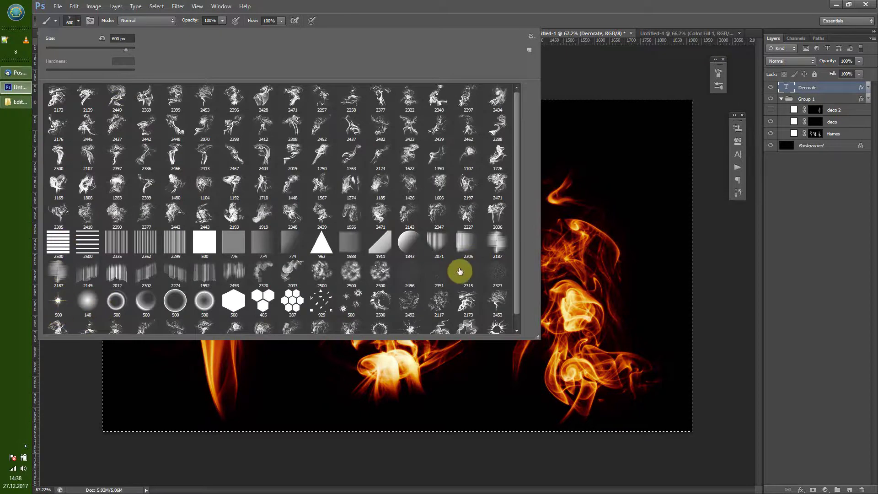
click(57, 301)
click(562, 7)
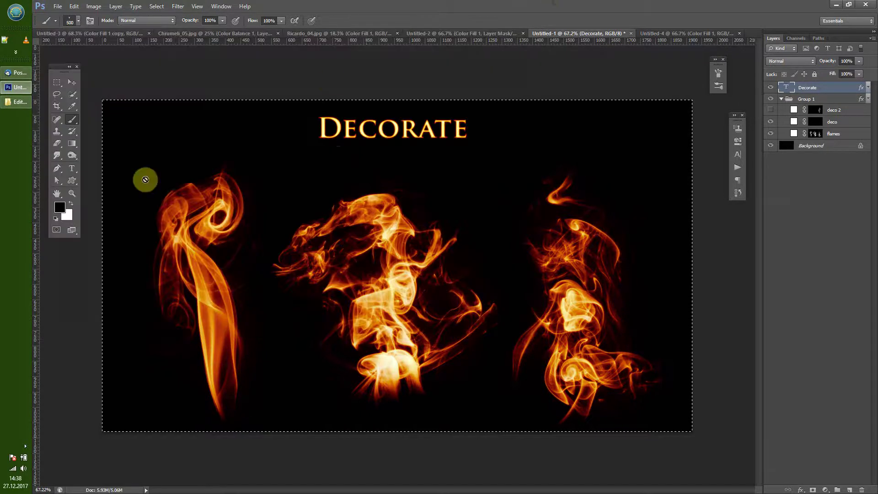
Paint sparkles up the left flame on the deco layer mask with a 60 px brush
click(815, 121)
key(x)
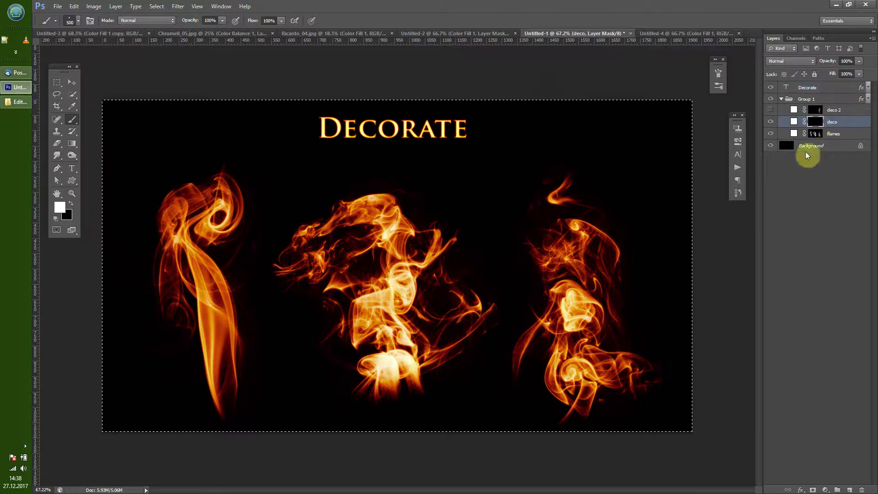
key(bracketleft)
key(bracketleft)
key(bracketleft)
key(bracketleft)
key(bracketleft)
key(bracketleft)
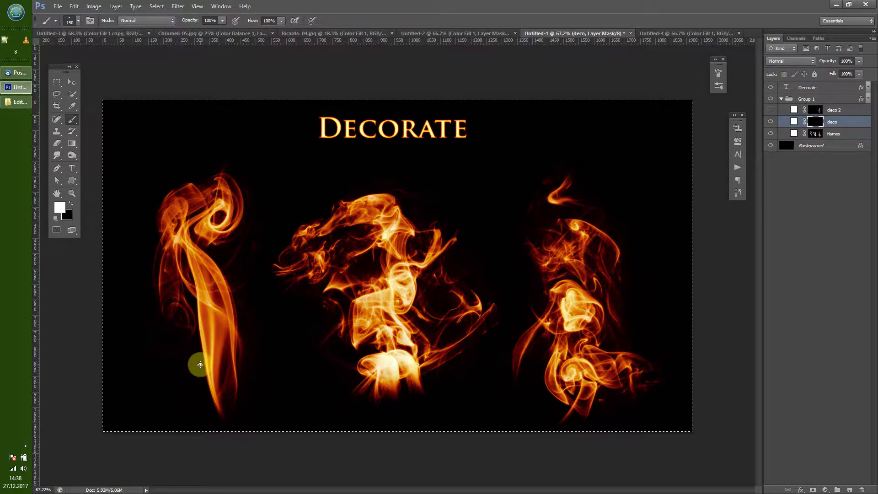
key(bracketleft)
key(bracketleft)
key(bracketleft)
mouse_move(197, 380)
mouse_down()
mouse_move(178, 298)
mouse_move(182, 263)
mouse_move(169, 232)
mouse_move(183, 192)
mouse_move(219, 187)
mouse_up()
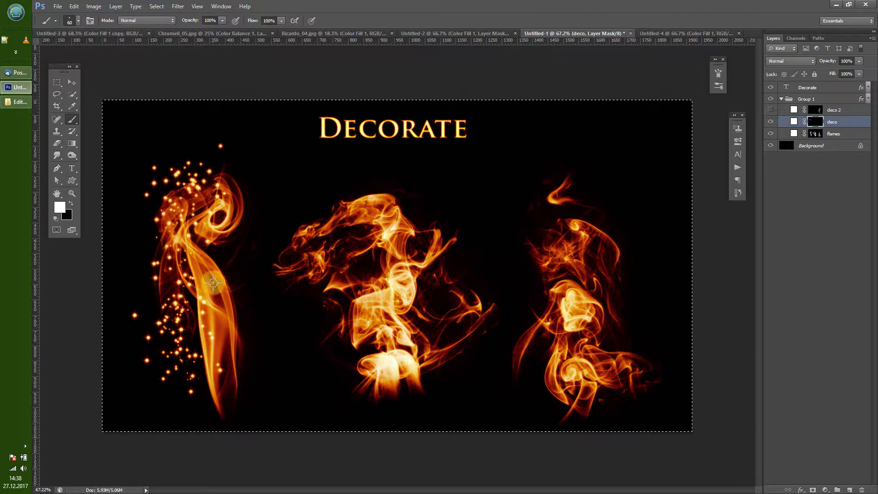
Scatter hexagons around the central flame using a 60 px hexagon brush
click(78, 21)
click(231, 305)
click(460, 8)
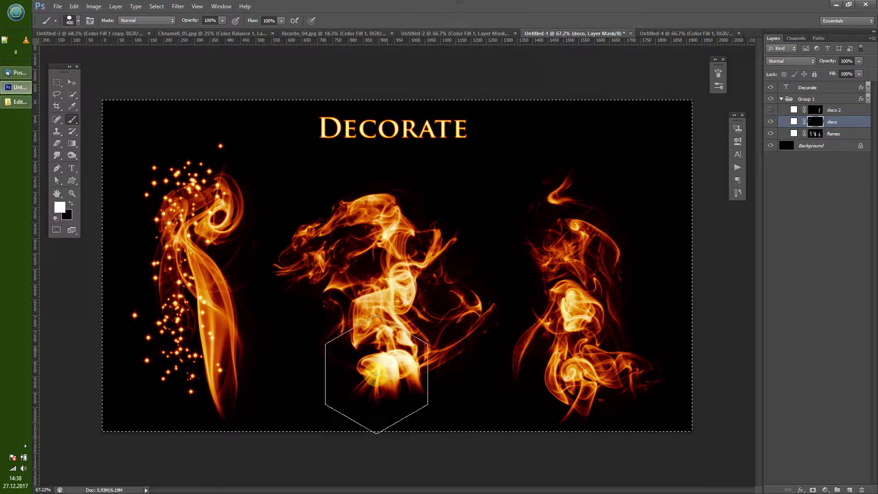
key(bracketleft)
key(bracketleft)
key(bracketleft)
key(bracketleft)
key(bracketleft)
key(bracketleft)
key(bracketleft)
key(bracketleft)
key(bracketleft)
key(bracketleft)
key(bracketleft)
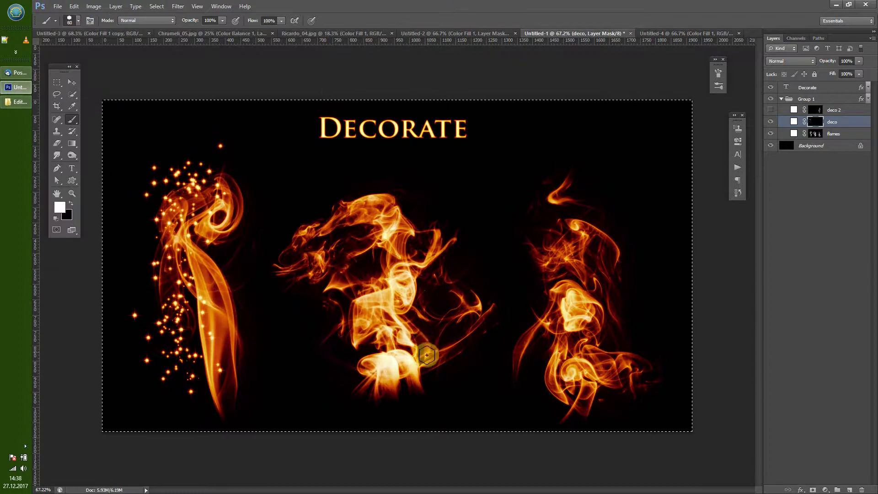
drag(419, 349, 428, 215)
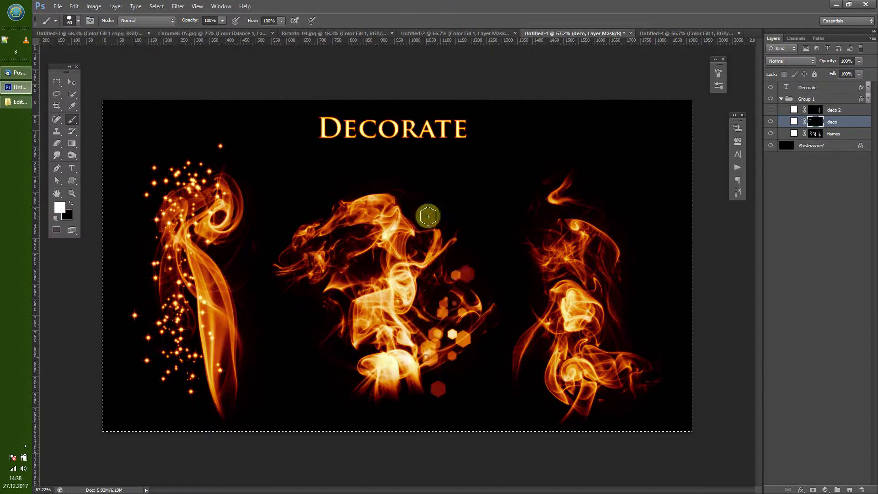
Show the deco 2 layer and invert its mask to black, hiding the streaks
click(78, 20)
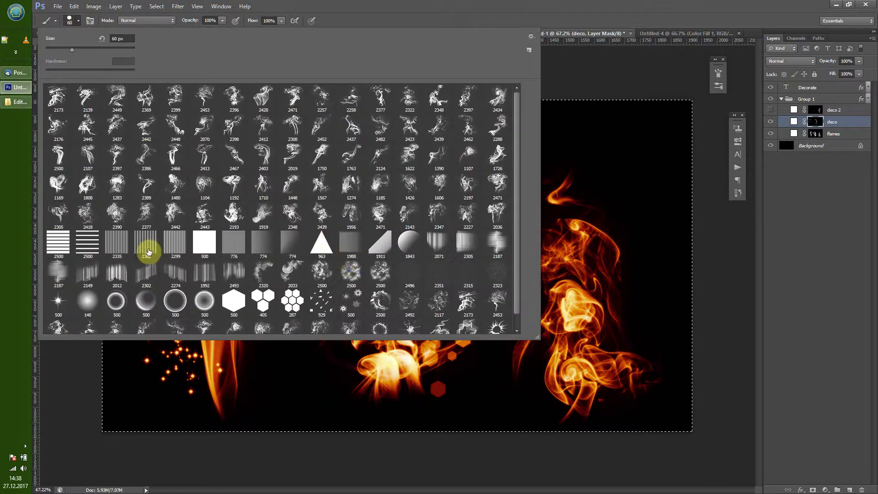
key(Return)
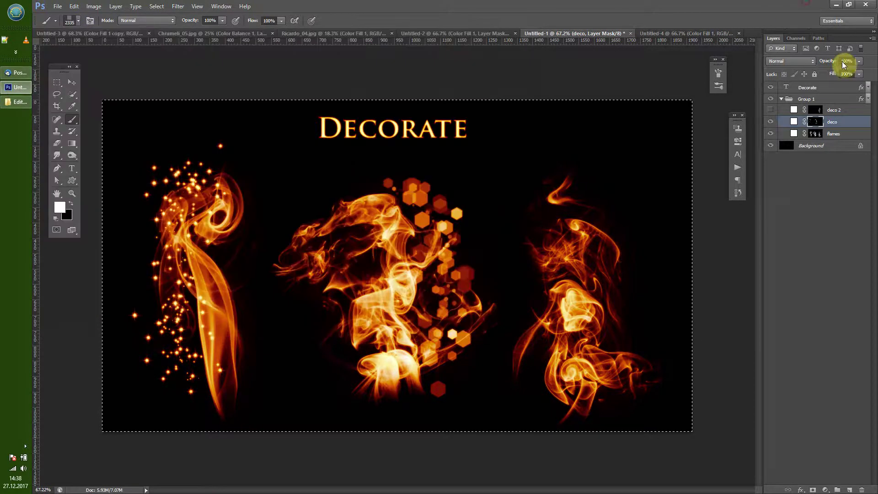
click(814, 110)
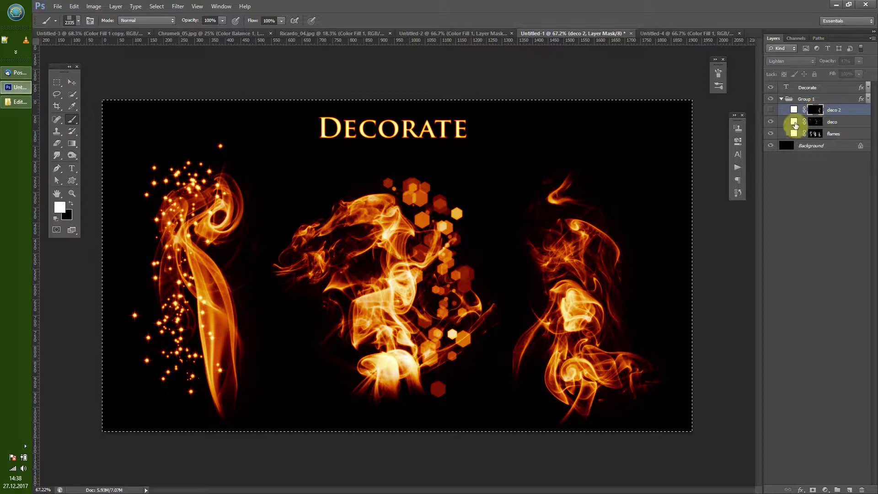
click(771, 111)
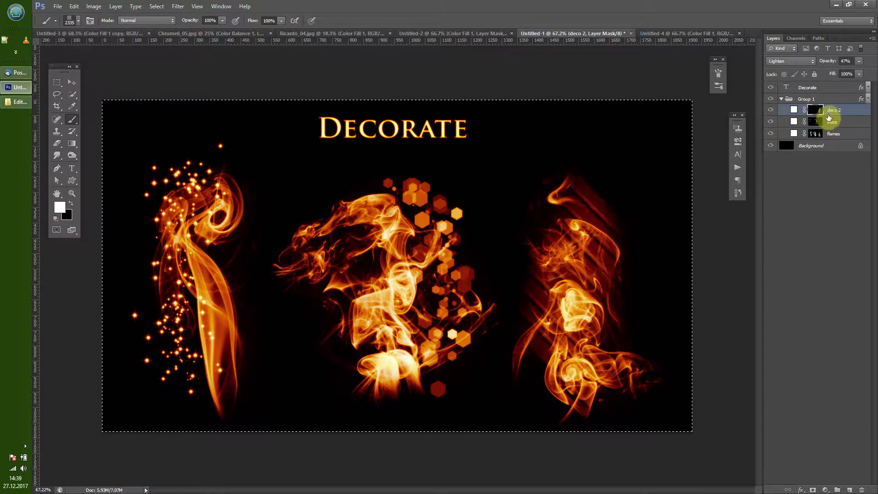
key(ctrl+i)
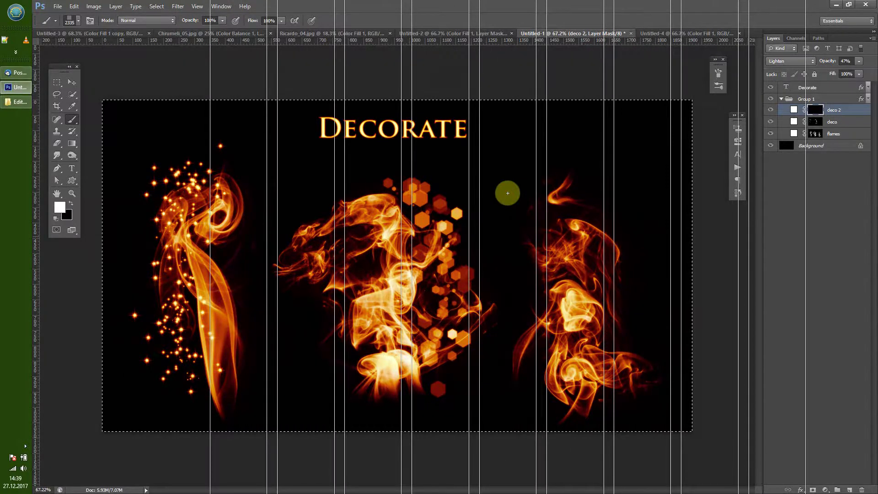
Shrink and reposition the striped block on the deco 2 mask over the right flame
key(ctrl+t)
drag(551, 196, 522, 198)
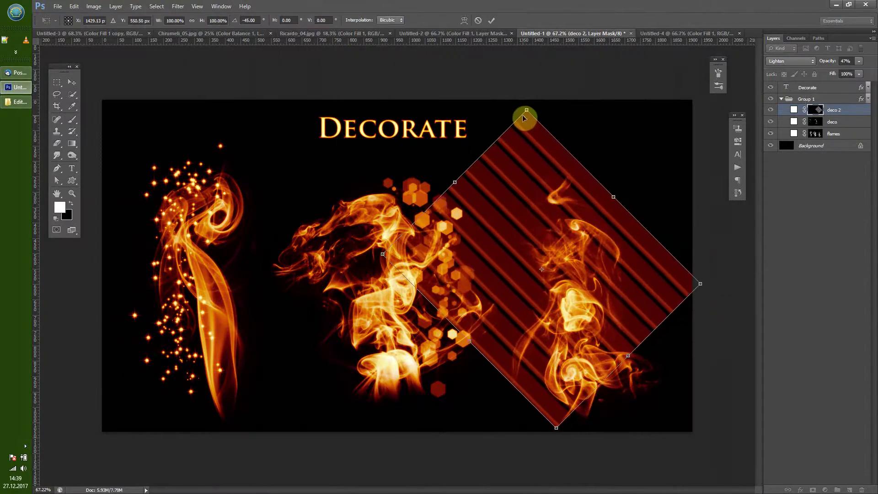
drag(524, 118, 519, 178)
mouse_move(531, 234)
mouse_down()
mouse_move(552, 201)
mouse_move(541, 221)
mouse_up()
key(Return)
Erase the striped block's excess right corner
key(b)
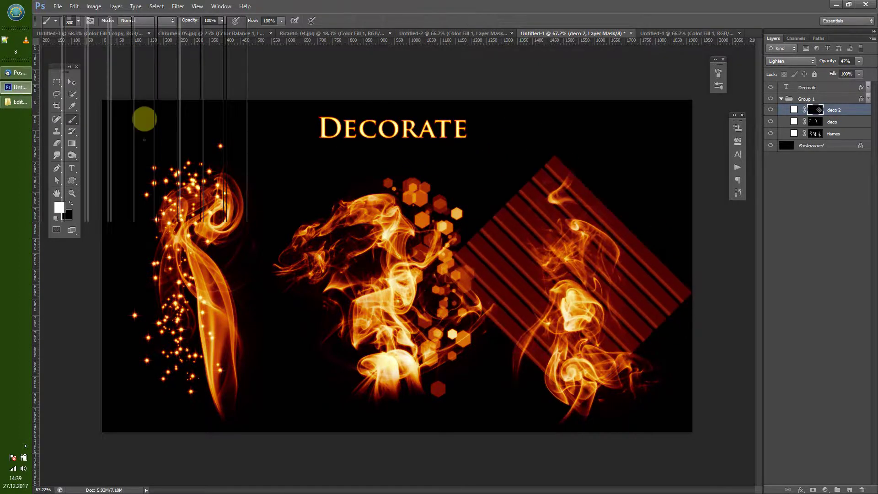
key(e)
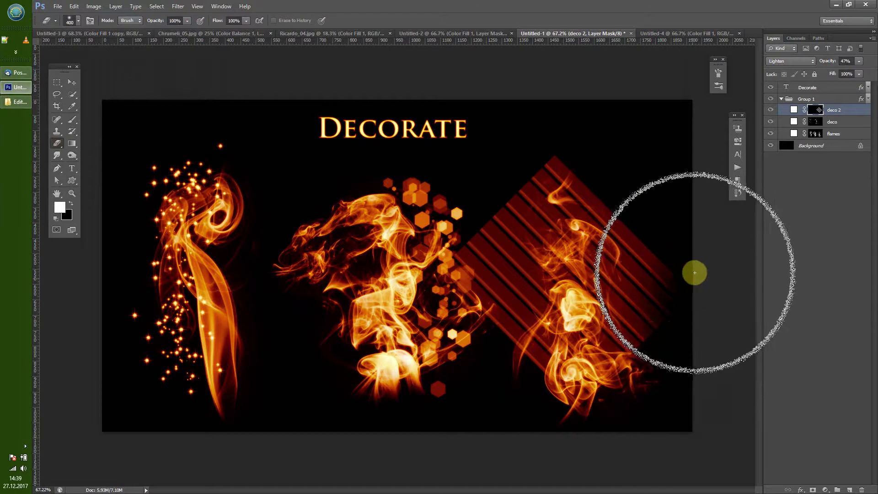
mouse_move(696, 273)
mouse_down()
mouse_move(710, 333)
mouse_move(683, 401)
mouse_move(615, 213)
mouse_move(548, 110)
mouse_move(537, 161)
mouse_move(510, 157)
mouse_move(433, 297)
mouse_move(450, 243)
mouse_move(481, 381)
mouse_move(471, 313)
mouse_move(488, 286)
mouse_move(486, 292)
mouse_move(474, 241)
mouse_move(456, 291)
mouse_move(498, 428)
mouse_up()
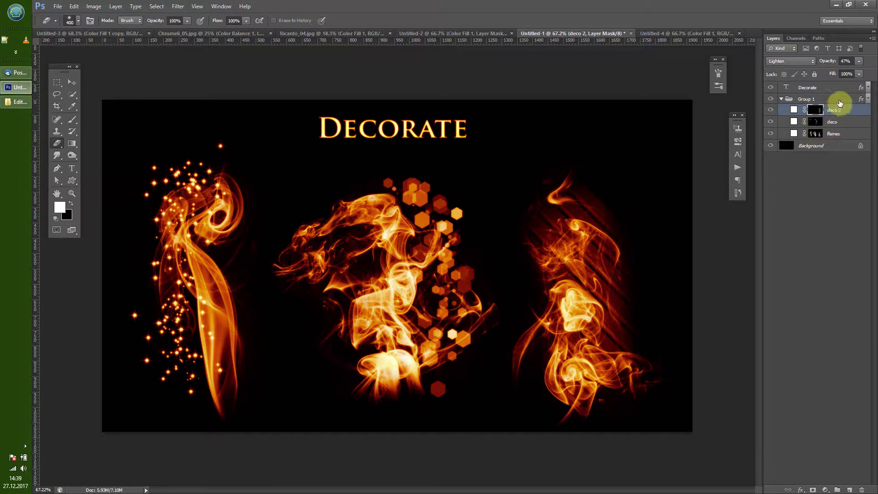
Expand Group 1's effects and turn them off to see the plain smoke
click(868, 99)
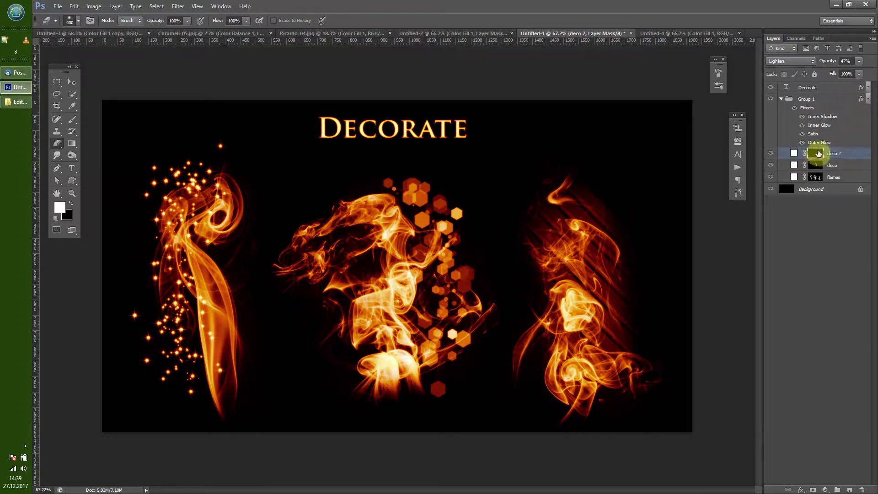
click(868, 100)
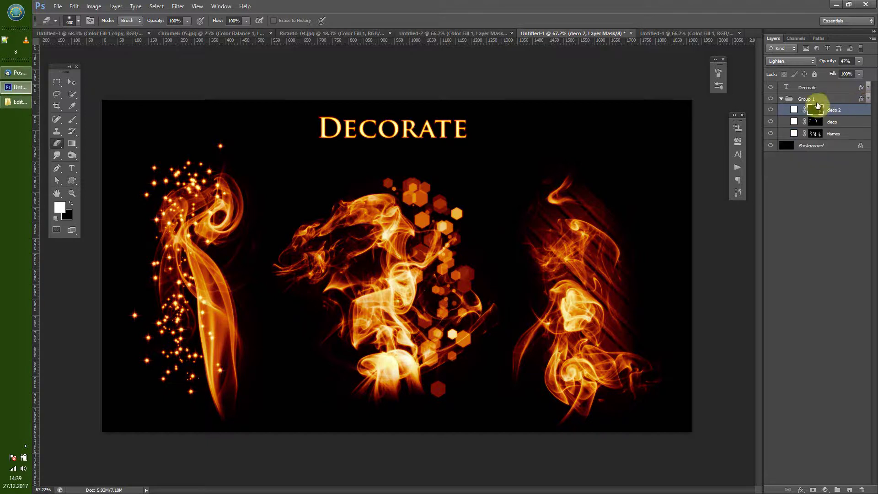
click(868, 99)
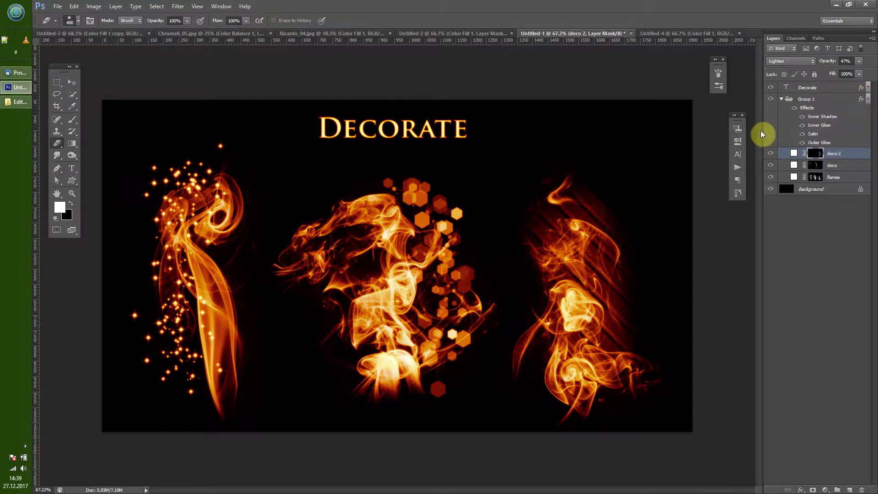
click(794, 108)
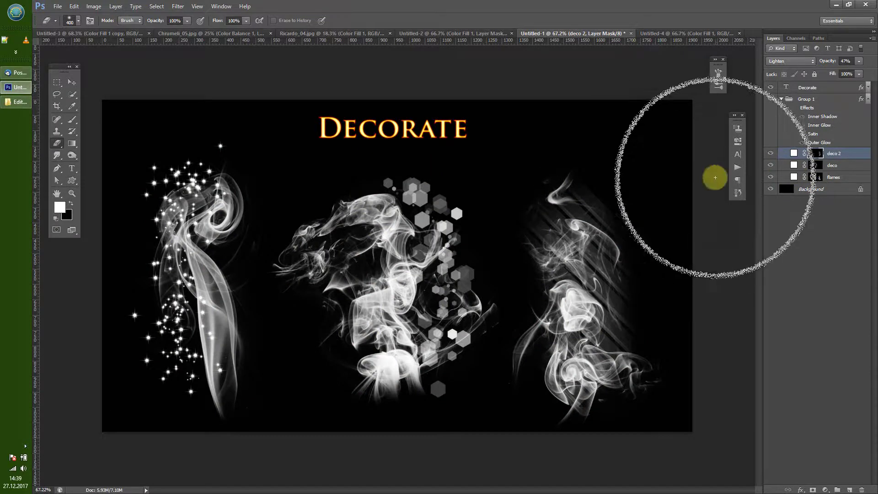
Turn Group 1's effects back on and switch to the Untitled-4 Enhance & Colorize document
click(866, 101)
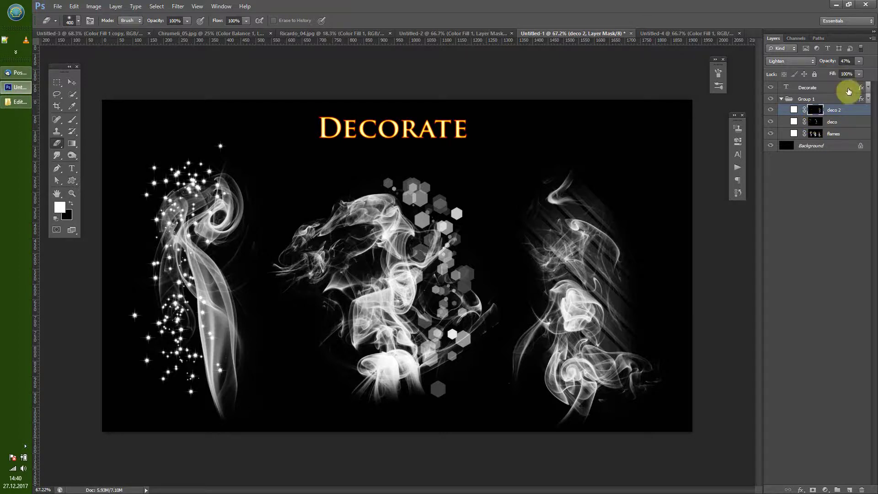
click(867, 98)
click(794, 108)
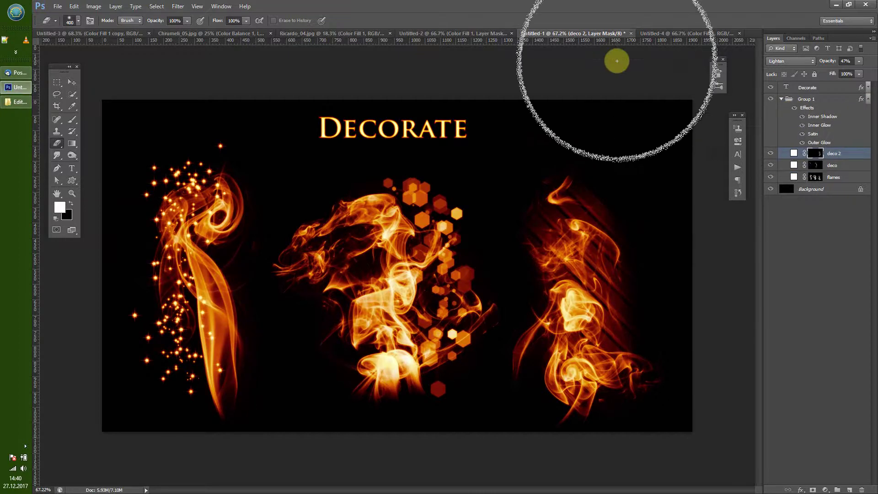
click(663, 33)
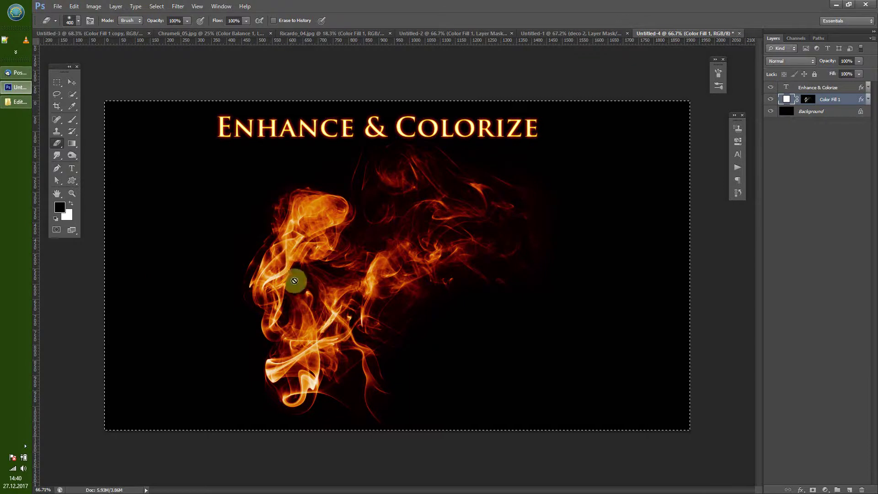
On Color Fill 1's mask, apply Smart Sharpen with 500% amount and 1.8 px radius
click(808, 99)
key(x)
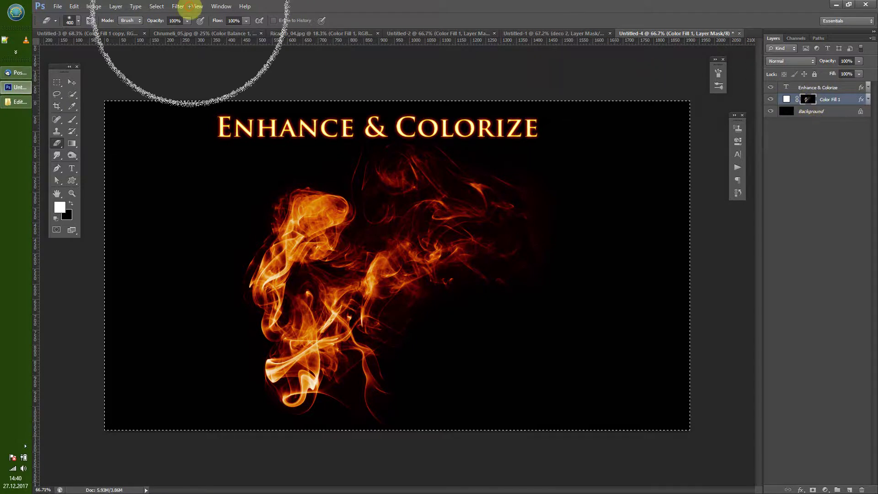
click(178, 6)
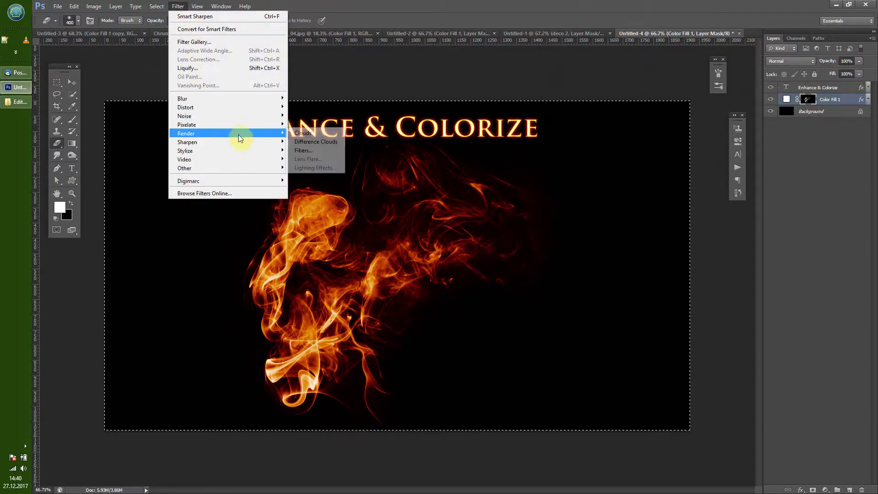
mouse_move(247, 144)
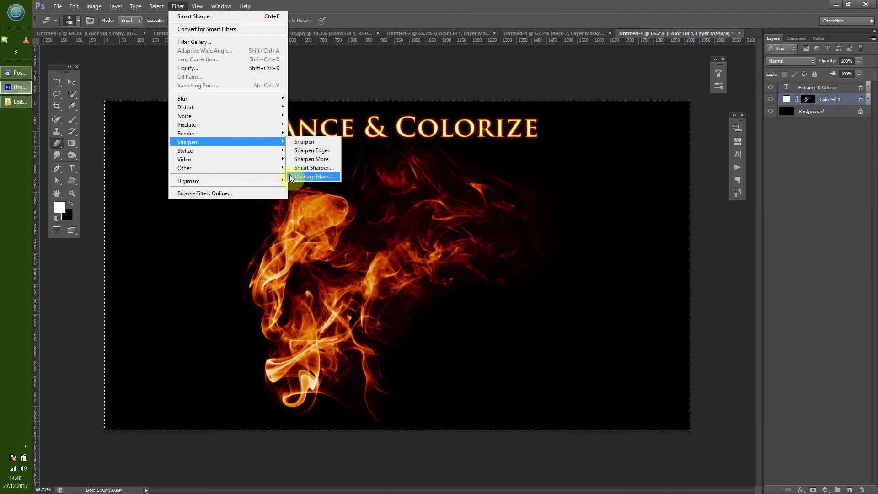
click(308, 168)
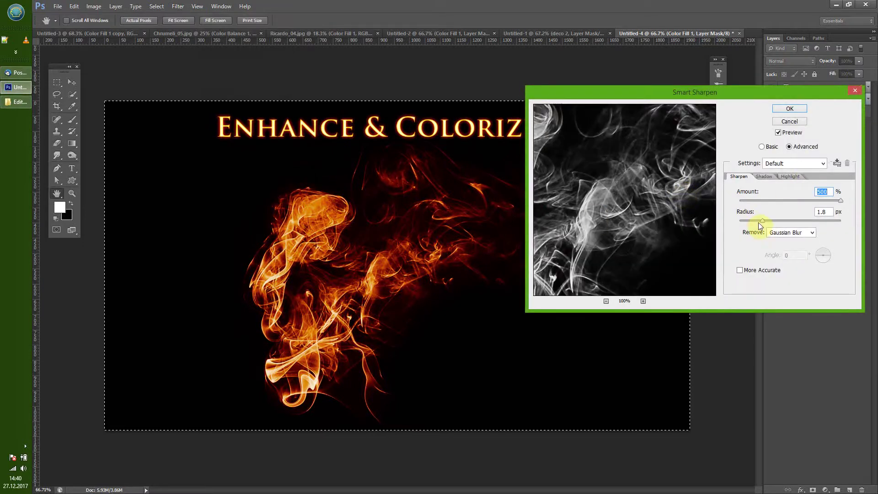
click(776, 134)
click(776, 134)
click(790, 108)
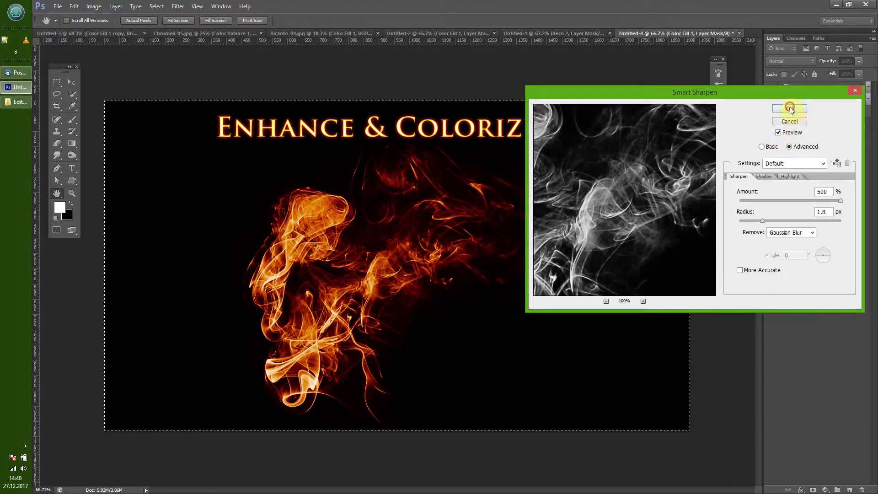
key(e)
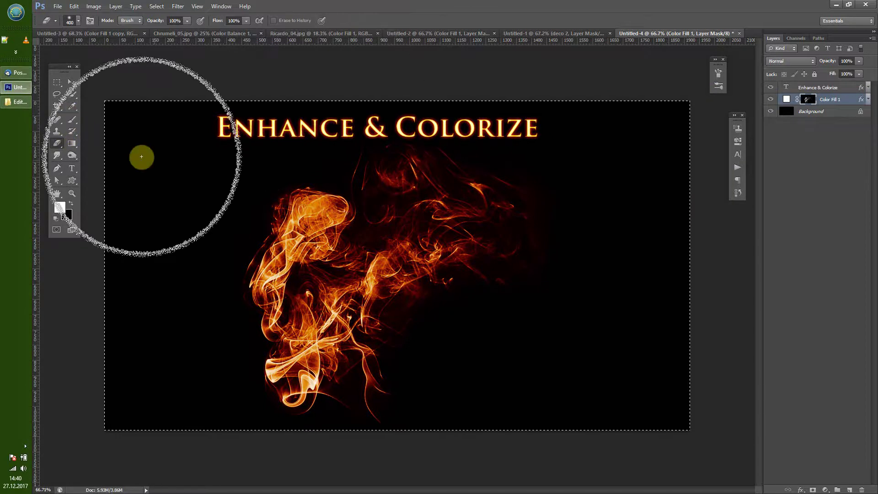
Add a blue (0072ba) Solid Color fill layer and invert its mask to black
click(826, 490)
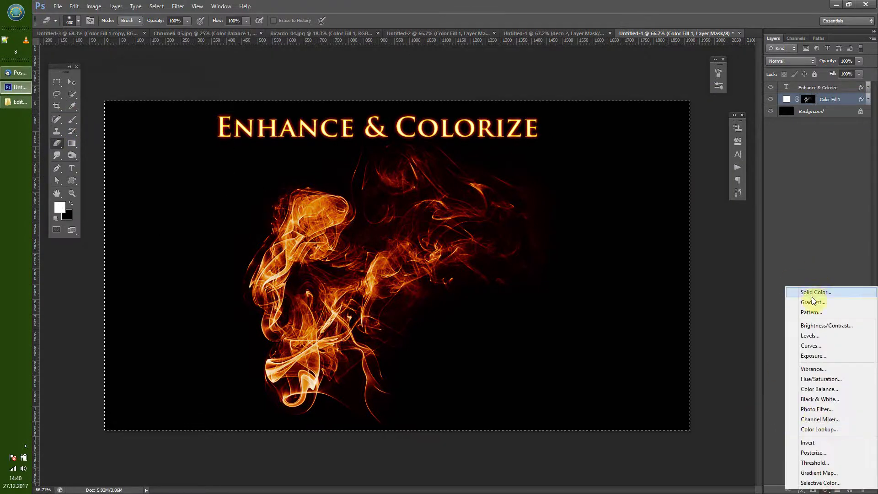
click(812, 293)
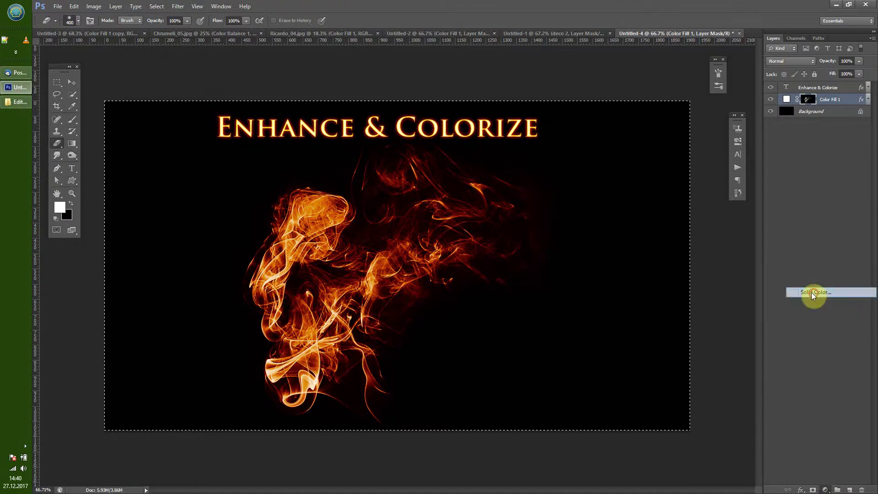
click(729, 219)
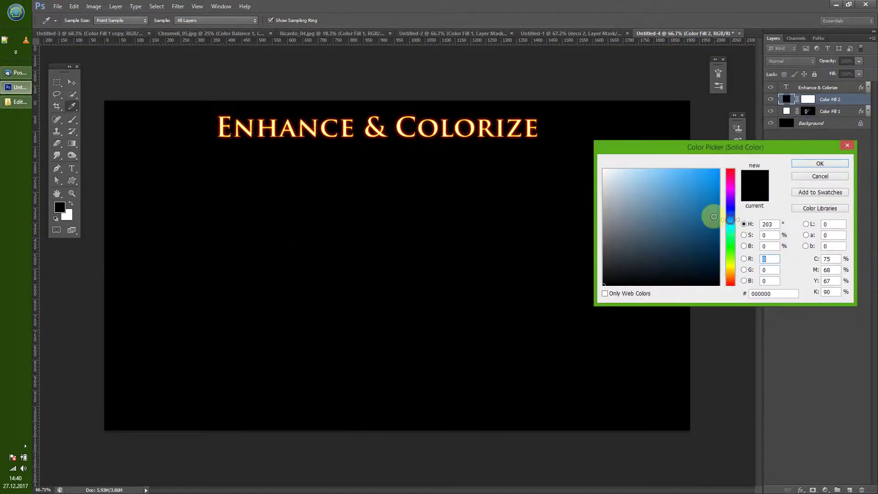
drag(710, 216, 734, 204)
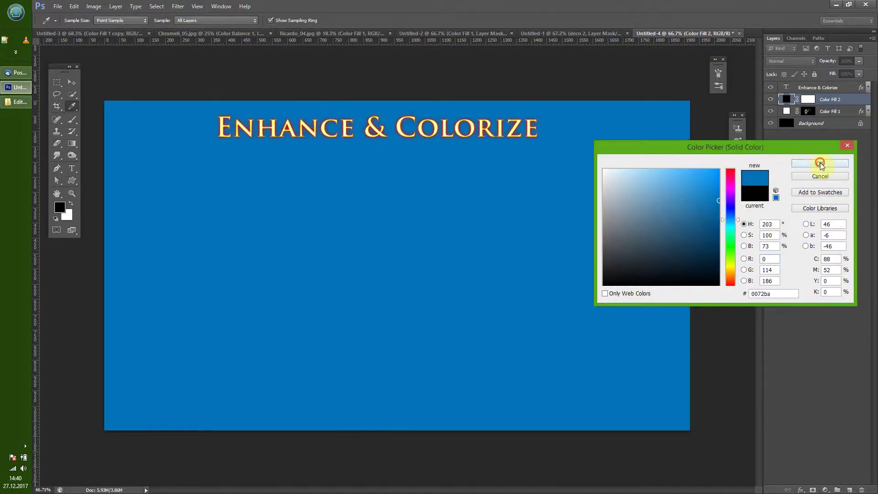
click(820, 164)
key(ctrl+i)
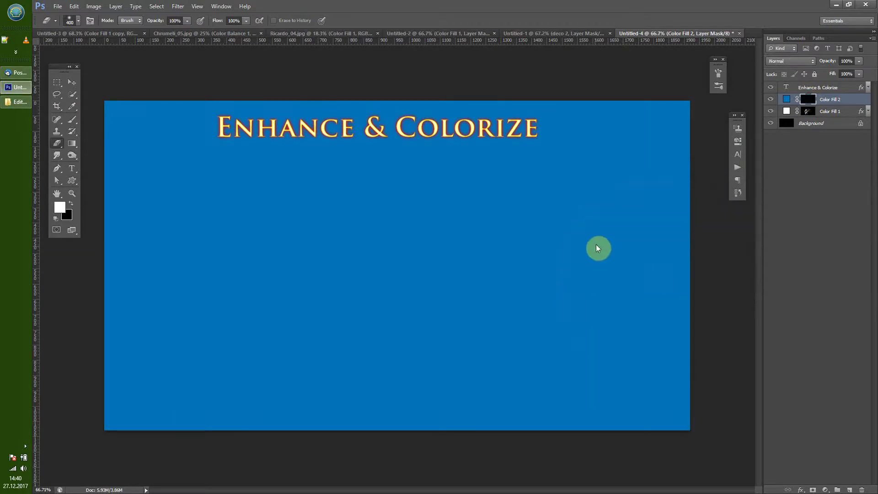
click(72, 143)
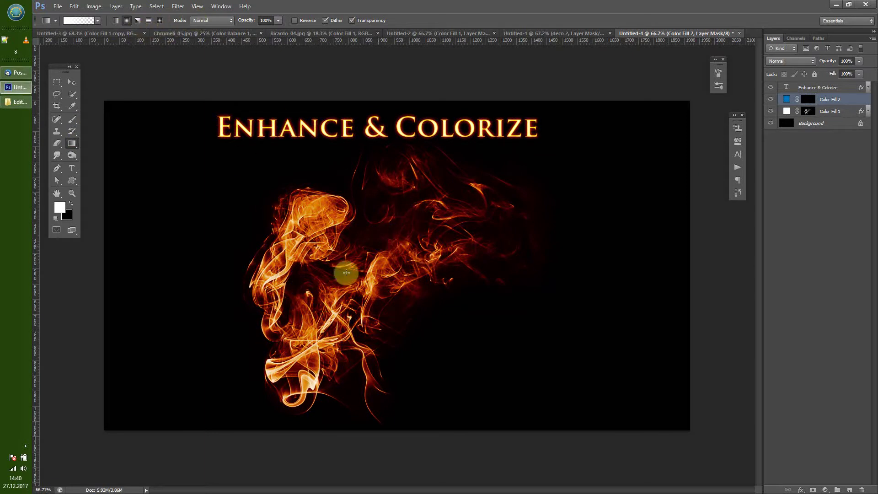
Drag a gradient upward from the lower left on Color Fill 2's mask and set it to Color blend mode
drag(278, 388, 380, 205)
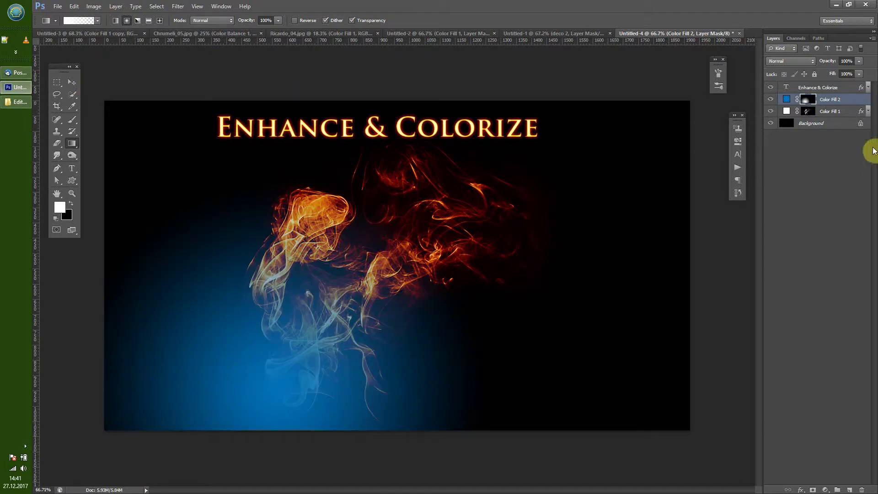
click(805, 61)
click(777, 289)
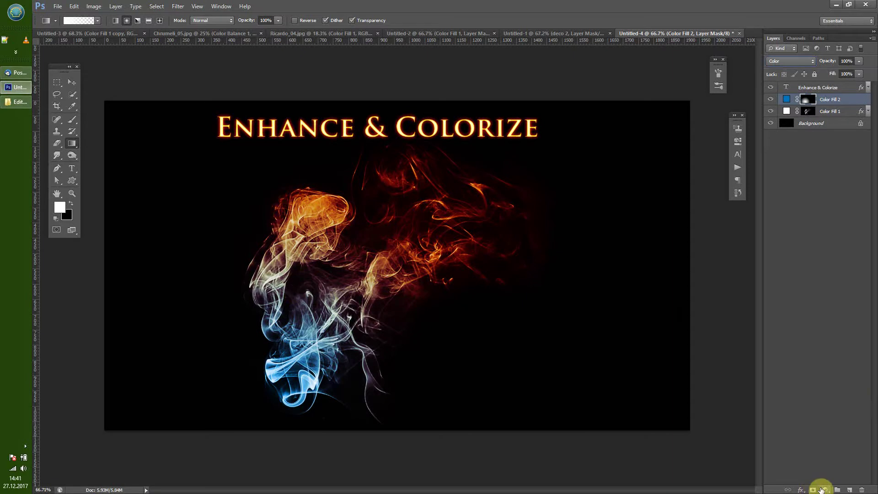
click(825, 490)
Add a Vibrance adjustment layer with vibrance at +100, then collapse its properties
click(819, 370)
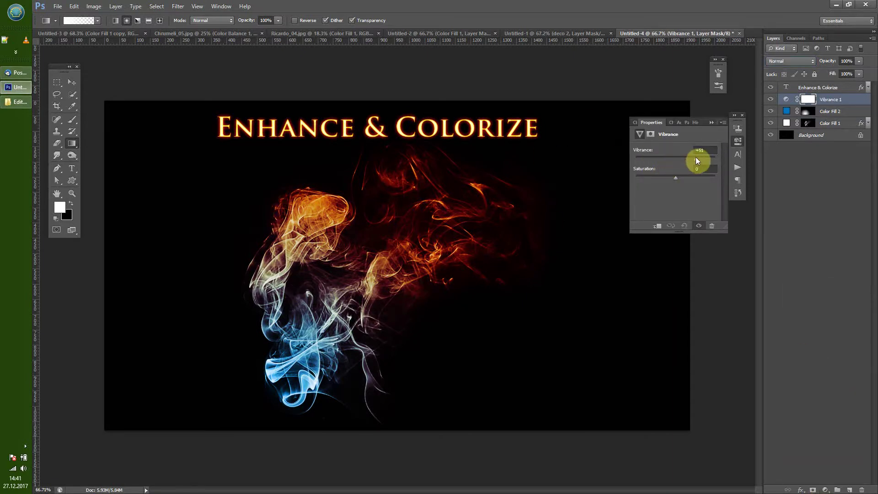
drag(696, 158, 714, 159)
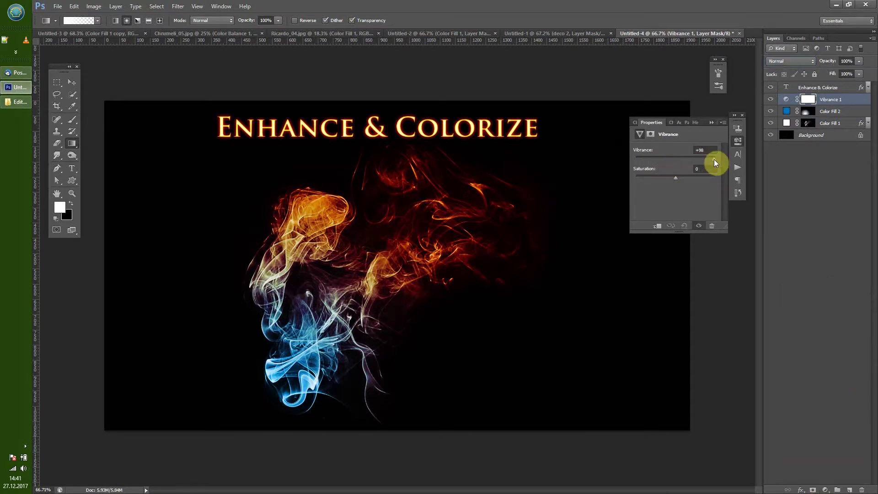
click(711, 123)
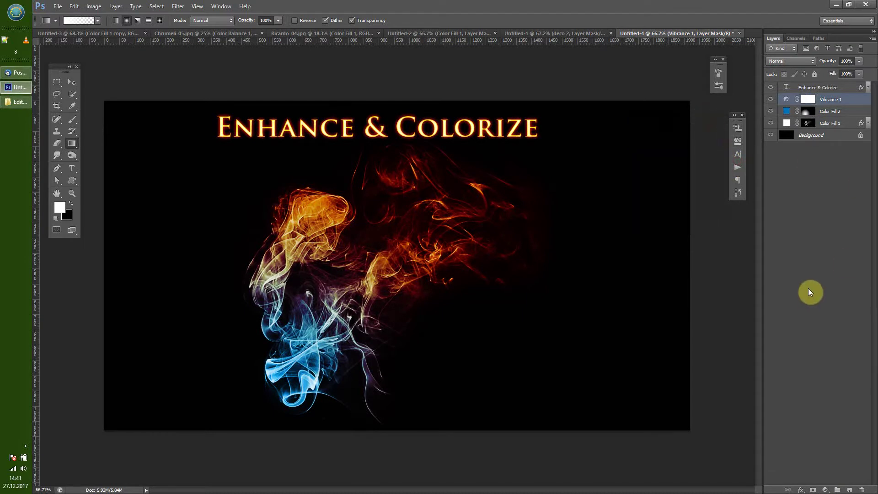